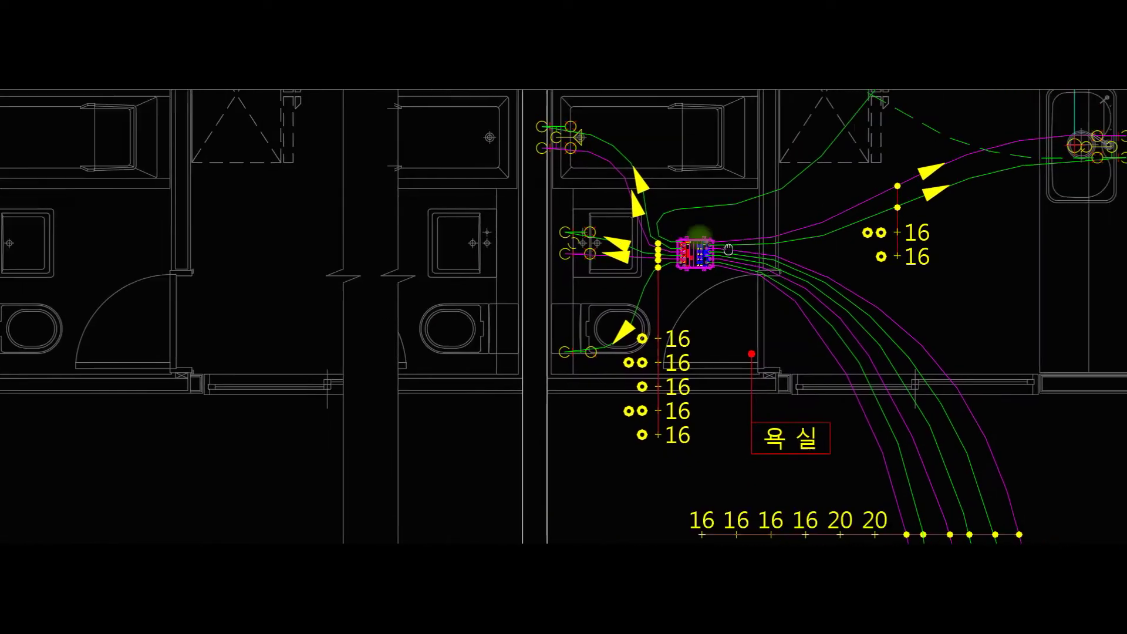
Follow the supply piping from the bathroom manifold through the kitchen/dining area to the 13ø water meter in the corridor PD
{"action": "middle_click_drag", "start_coordinate": [816, 235], "coordinate": [623, 345]}
{"action": "middle_click_drag", "start_coordinate": [796, 190], "coordinate": [727, 252]}
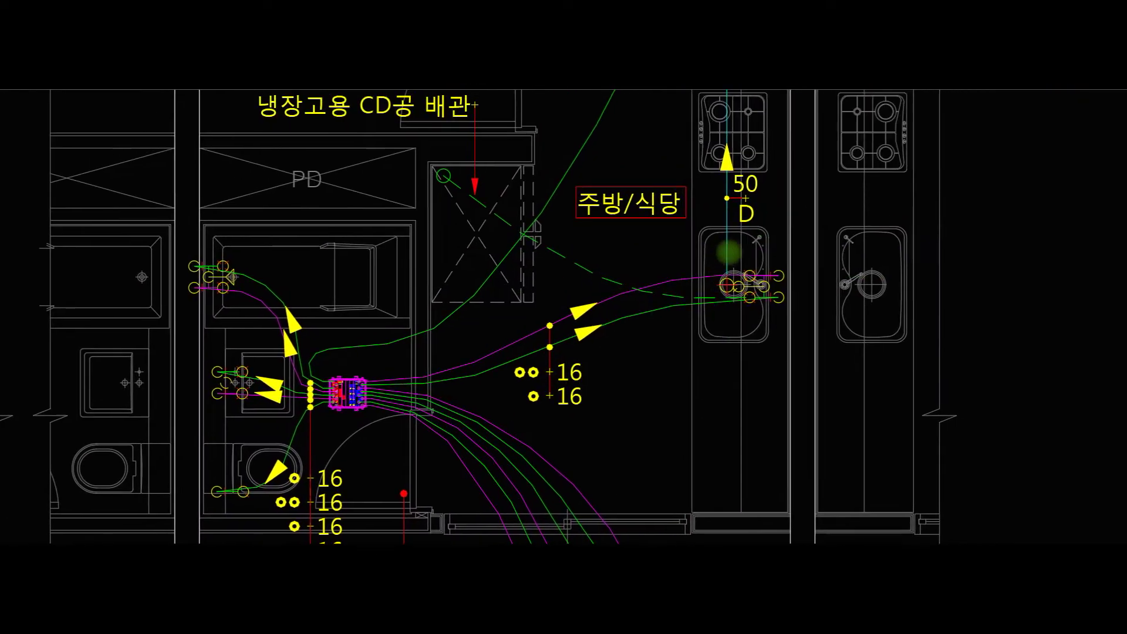
{"action": "middle_click_drag", "start_coordinate": [448, 211], "coordinate": [520, 307]}
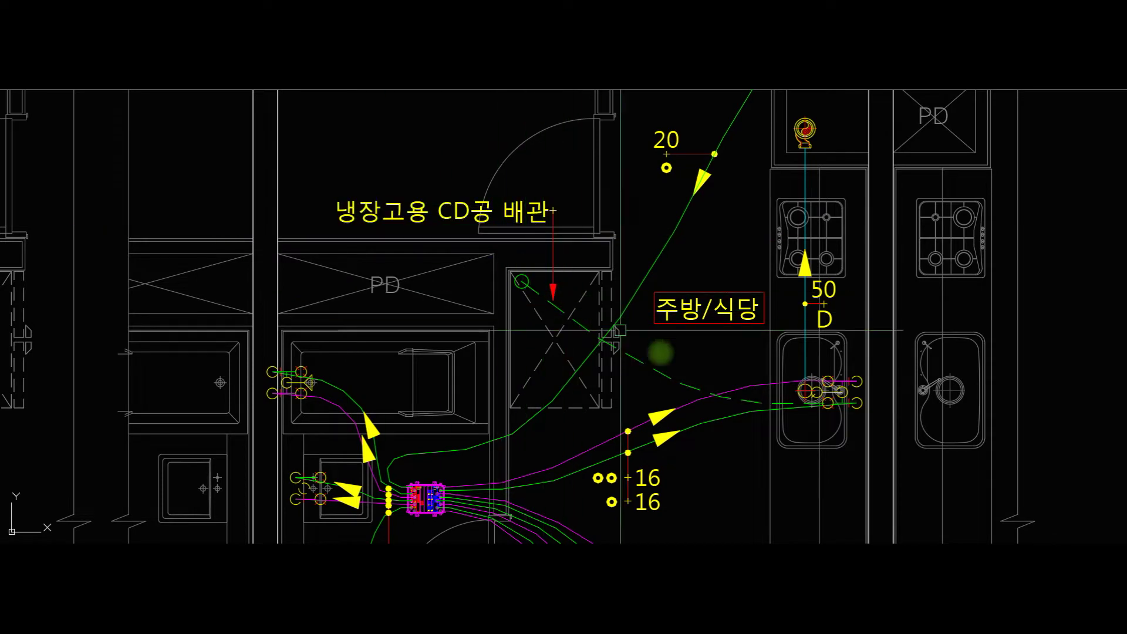
{"action": "middle_click_drag", "start_coordinate": [759, 195], "coordinate": [705, 412]}
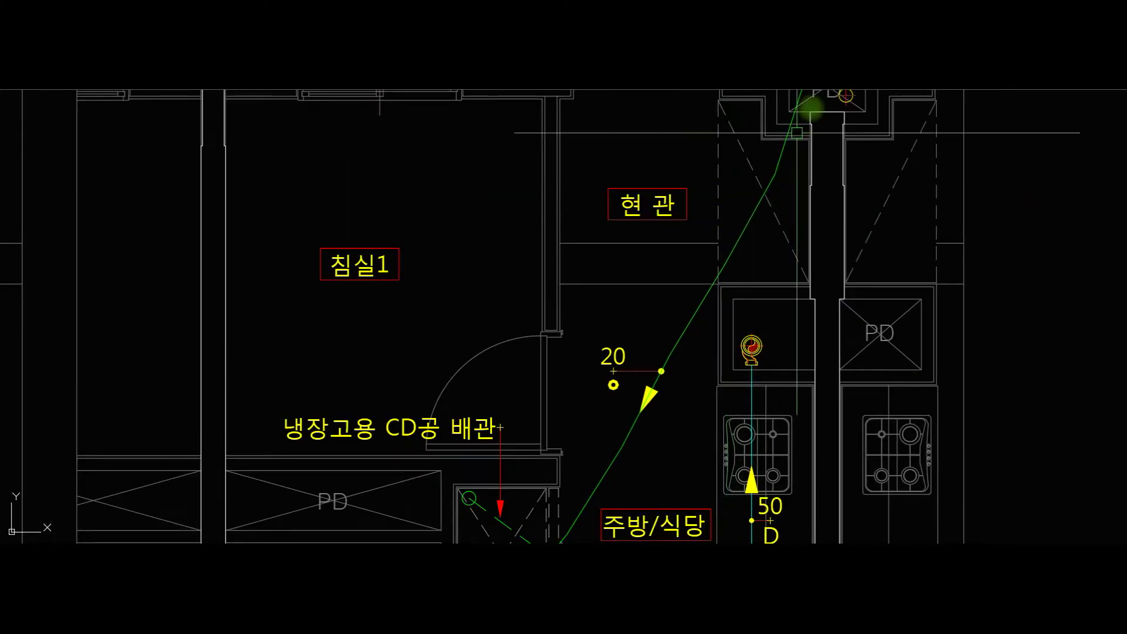
{"action": "middle_click_drag", "start_coordinate": [810, 141], "coordinate": [813, 226]}
{"action": "middle_click_drag", "start_coordinate": [824, 156], "coordinate": [810, 261]}
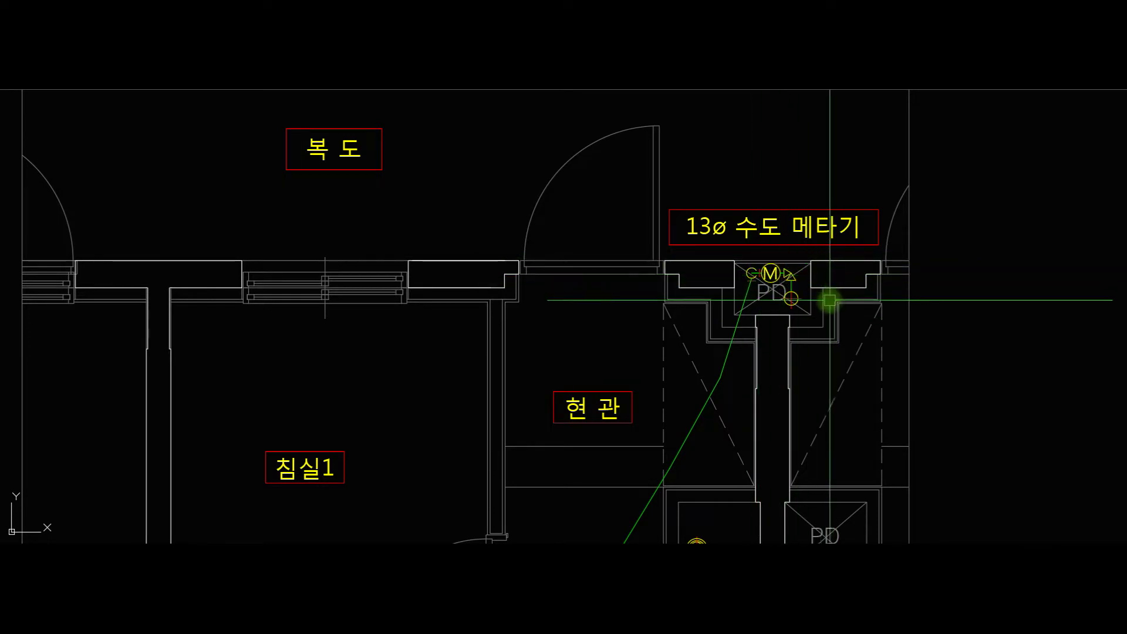
{"action": "scroll", "coordinate": [629, 339], "scroll_direction": "up", "scroll_amount": 2}
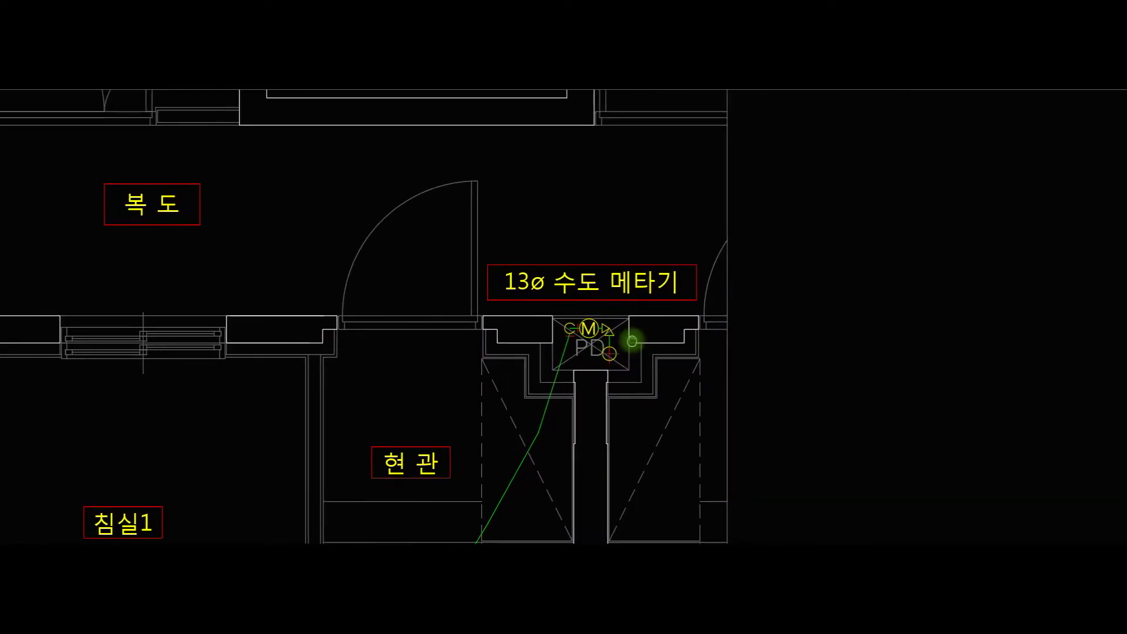
{"action": "scroll", "coordinate": [604, 358], "scroll_direction": "up", "scroll_amount": 2}
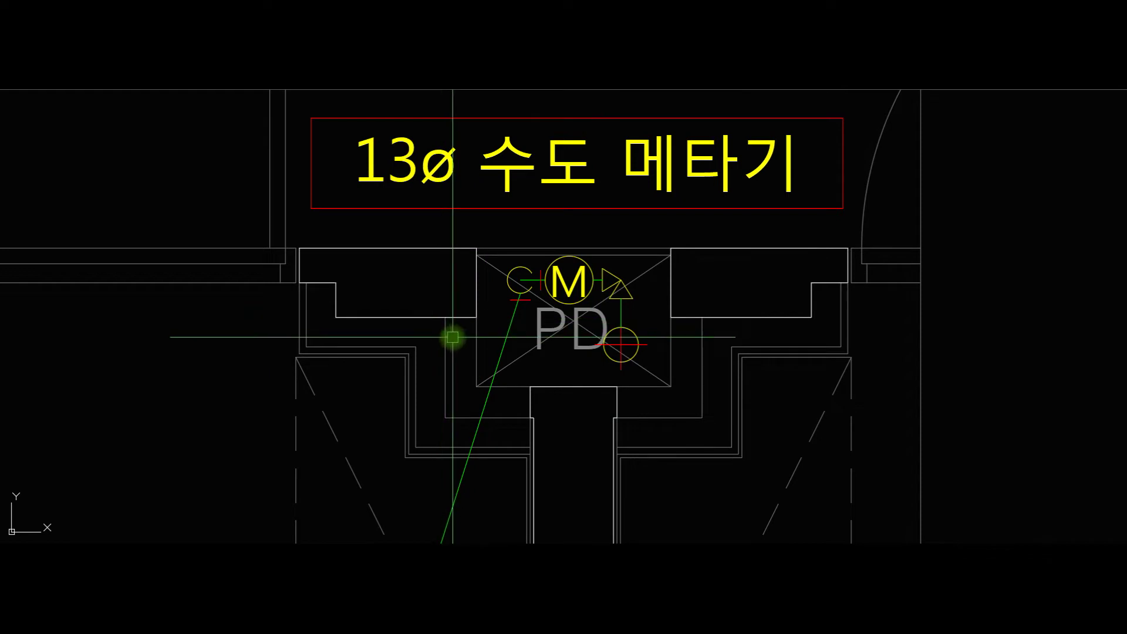
Draw a circle straddling the wall beside the water meter PD, left of the supply pipe
{"action": "type", "text": "c"}
{"action": "key", "text": "space"}
{"action": "left_click", "coordinate": [457, 355]}
{"action": "left_click", "coordinate": [487, 347]}
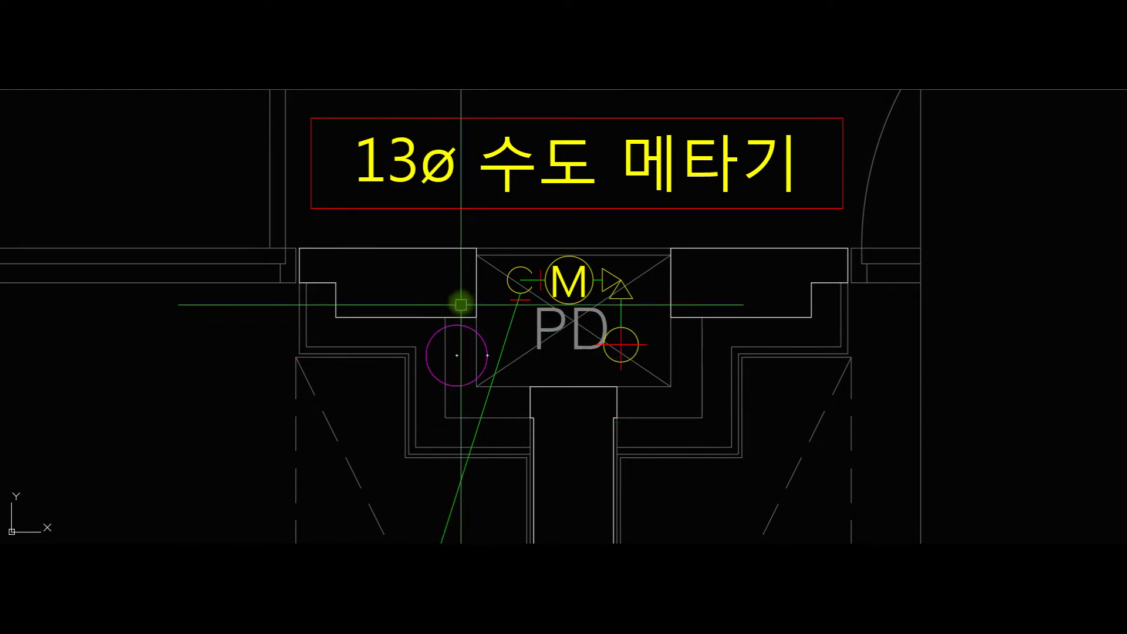
Draw two overlapping circles on the party wall below the water meter PD, the smaller with a radius of about 78
{"action": "key", "text": "space"}
{"action": "left_click", "coordinate": [581, 421]}
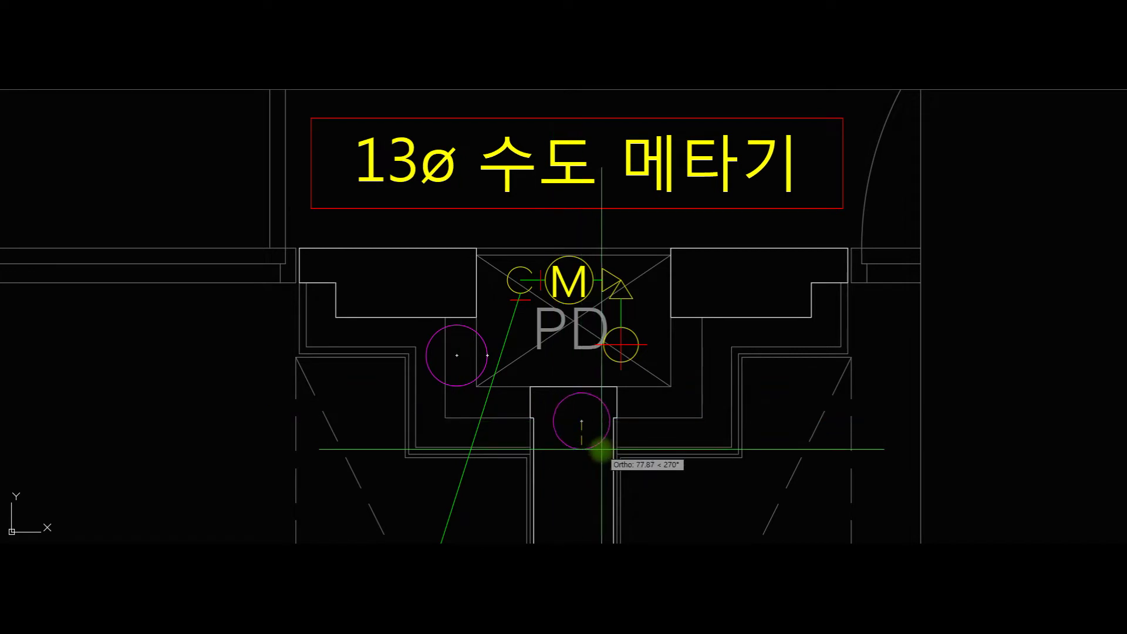
{"action": "left_click", "coordinate": [596, 449]}
{"action": "middle_click_drag", "start_coordinate": [593, 439], "coordinate": [557, 437]}
{"action": "key", "text": "space"}
{"action": "left_click", "coordinate": [539, 416]}
{"action": "left_click", "coordinate": [580, 428]}
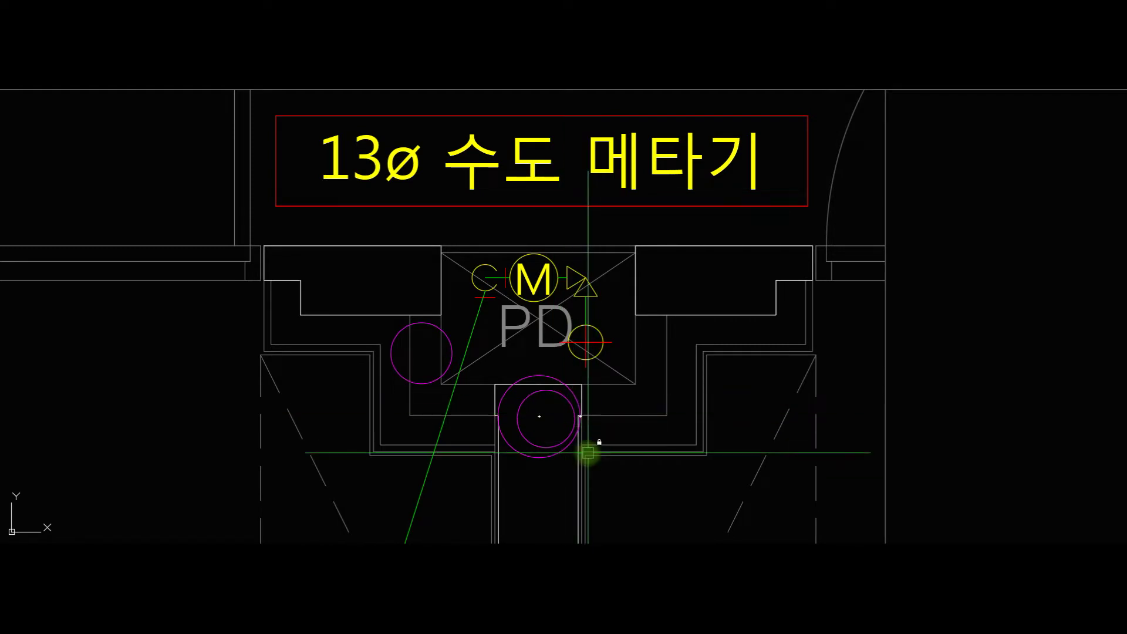
Examine the supply pipe's route from the marked water meter PD down past the entrance to the kitchen and bathroom
{"action": "scroll", "coordinate": [570, 459], "scroll_direction": "down", "scroll_amount": 6}
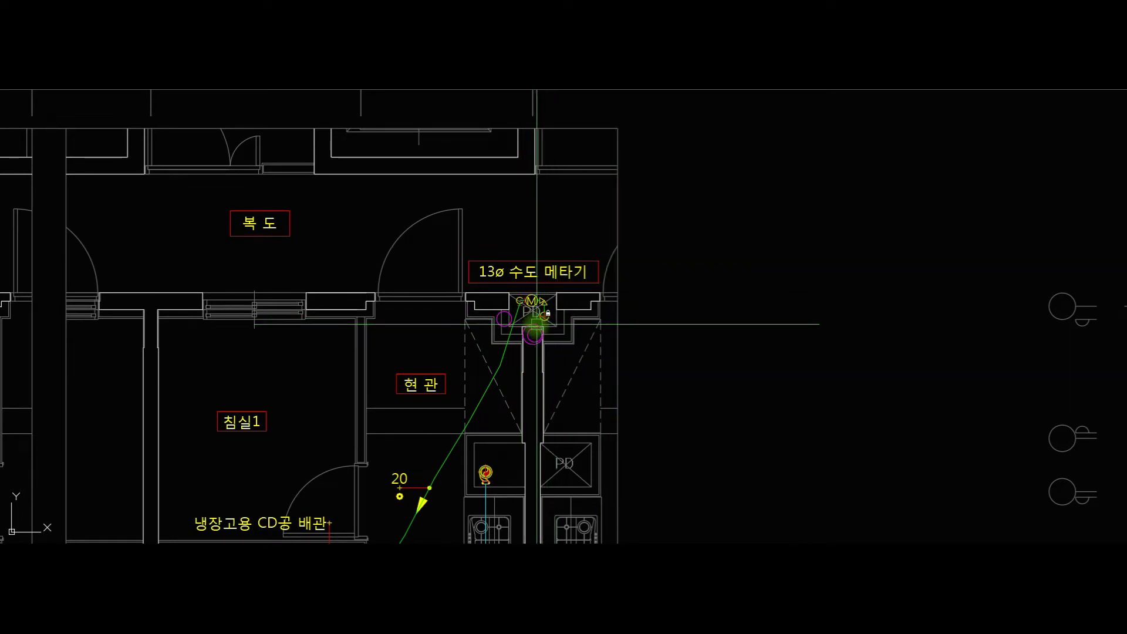
{"action": "scroll", "coordinate": [536, 324], "scroll_direction": "up", "scroll_amount": 6}
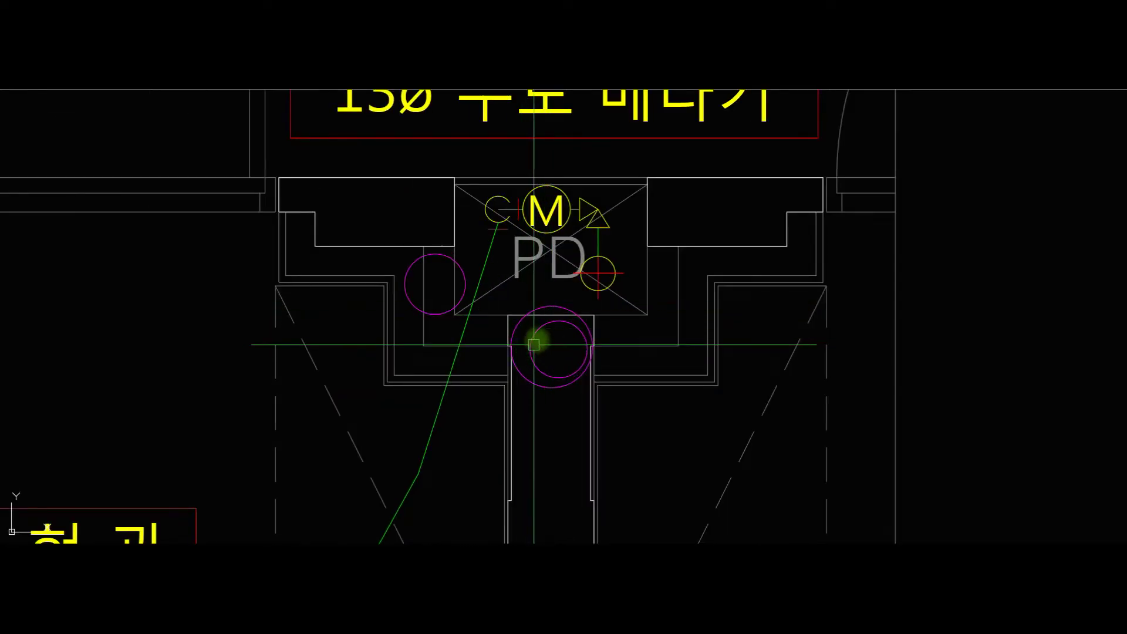
{"action": "scroll", "coordinate": [533, 345], "scroll_direction": "down", "scroll_amount": 6}
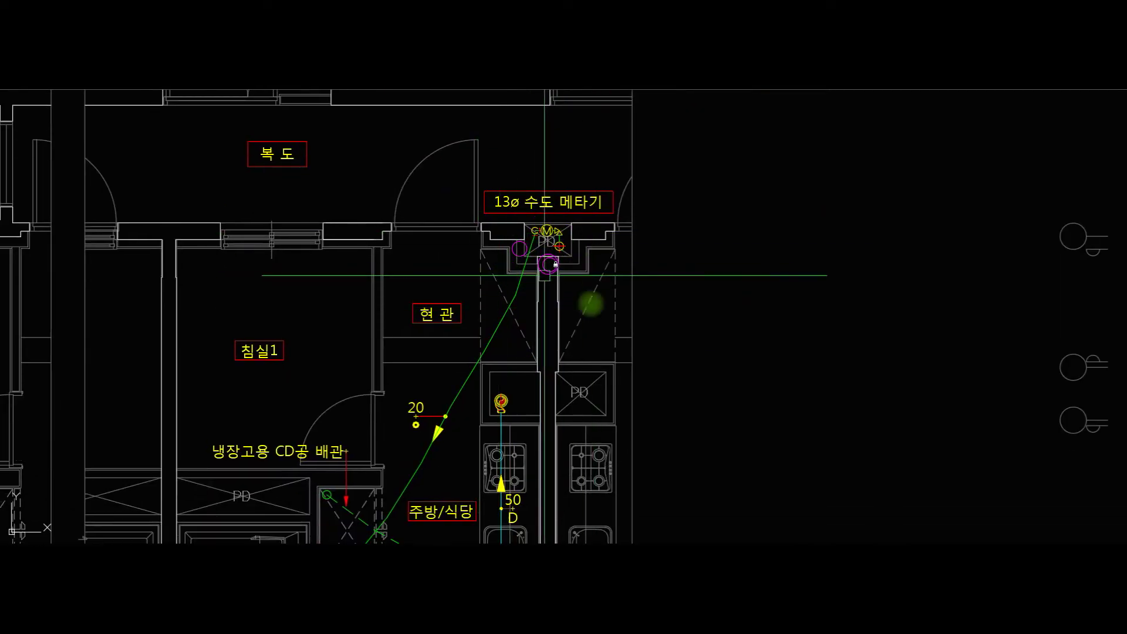
{"action": "middle_click_drag", "start_coordinate": [557, 435], "coordinate": [606, 262]}
{"action": "middle_click_drag", "start_coordinate": [544, 296], "coordinate": [619, 170]}
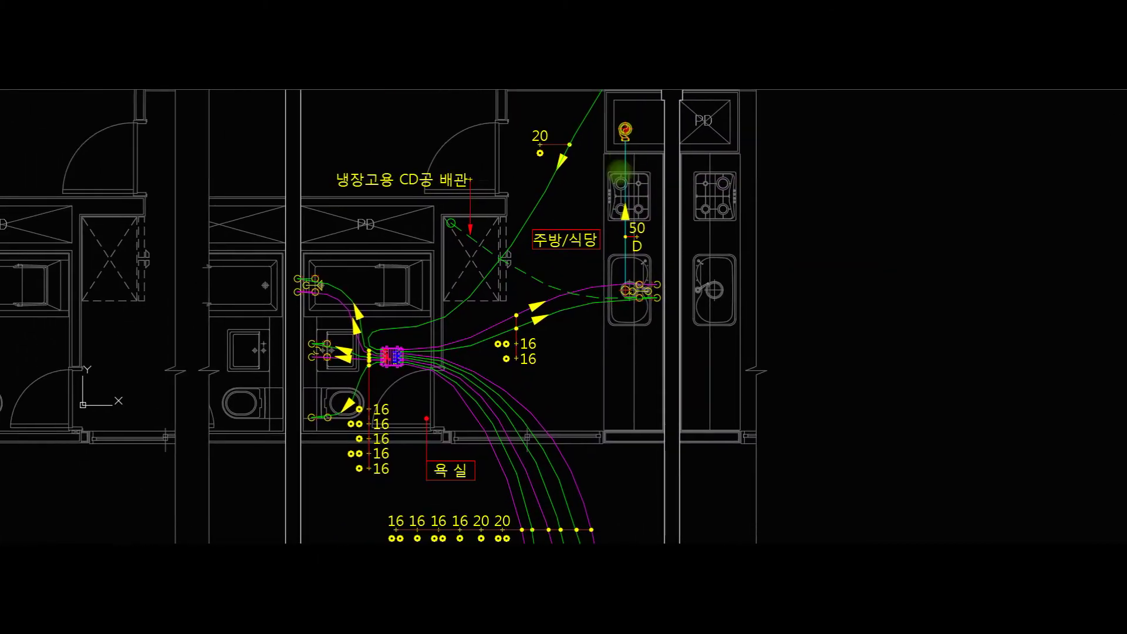
{"action": "middle_click_drag", "start_coordinate": [587, 299], "coordinate": [670, 176]}
Examine the bathroom manifold and its size 16 branches to the bathtub, washbasin and toilet in the A-type unit plan
{"action": "scroll", "coordinate": [681, 250], "scroll_direction": "down", "scroll_amount": 6}
{"action": "mouse_move", "coordinate": [688, 299]}
{"action": "middle_mouse_down"}
{"action": "mouse_move", "coordinate": [658, 202]}
{"action": "mouse_move", "coordinate": [608, 269]}
{"action": "mouse_move", "coordinate": [561, 292]}
{"action": "middle_mouse_up"}
{"action": "scroll", "coordinate": [594, 380], "scroll_direction": "up", "scroll_amount": 2}
{"action": "middle_click_drag", "start_coordinate": [598, 199], "coordinate": [574, 272]}
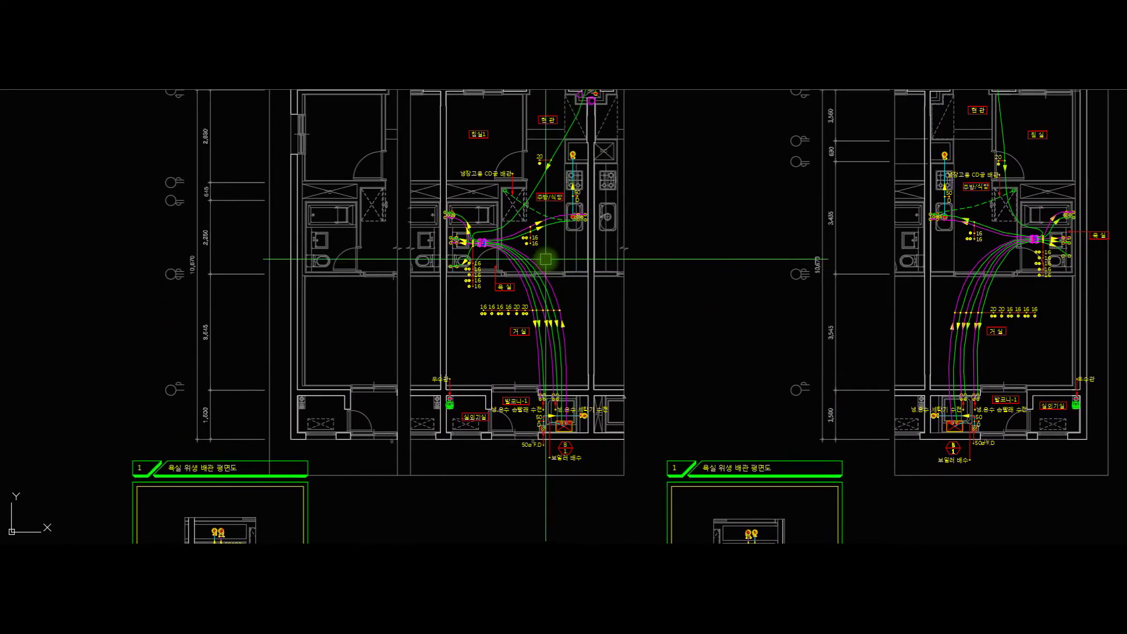
{"action": "scroll", "coordinate": [536, 248], "scroll_direction": "up", "scroll_amount": 2}
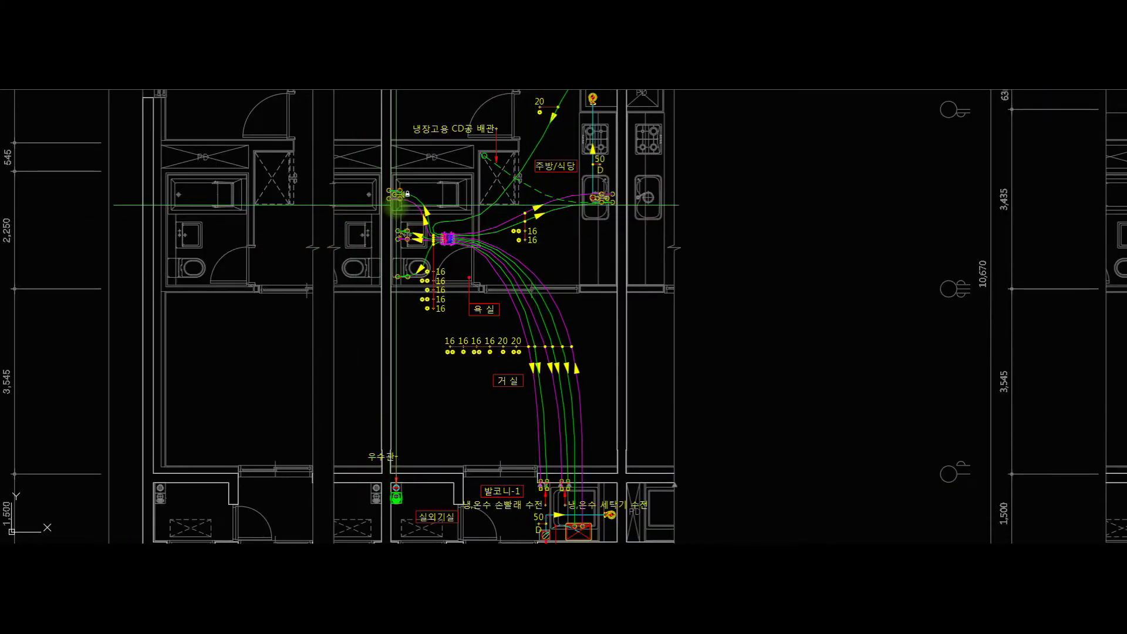
{"action": "scroll", "coordinate": [427, 200], "scroll_direction": "up", "scroll_amount": 4}
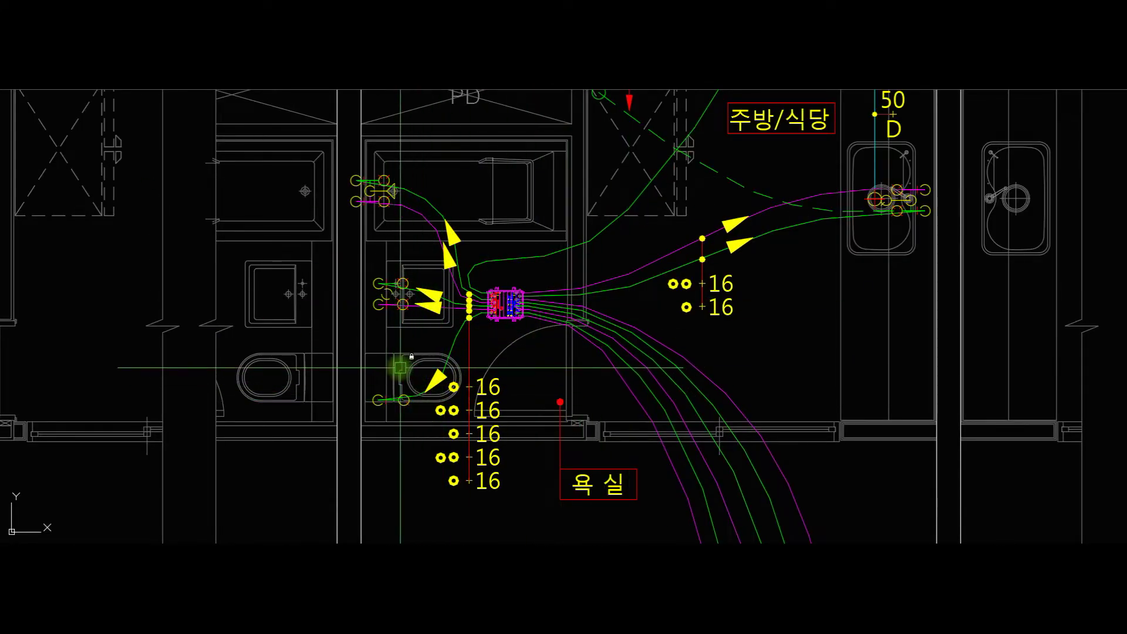
{"action": "scroll", "coordinate": [411, 368], "scroll_direction": "up", "scroll_amount": 6}
{"action": "scroll", "coordinate": [392, 278], "scroll_direction": "down", "scroll_amount": 2}
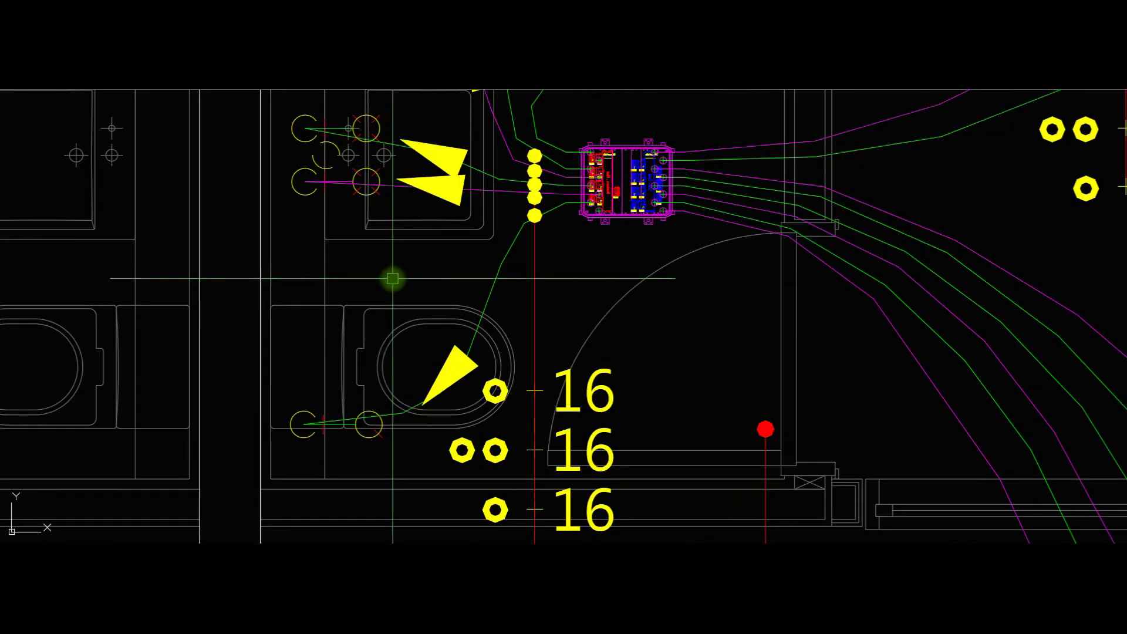
{"action": "scroll", "coordinate": [392, 278], "scroll_direction": "down", "scroll_amount": 4}
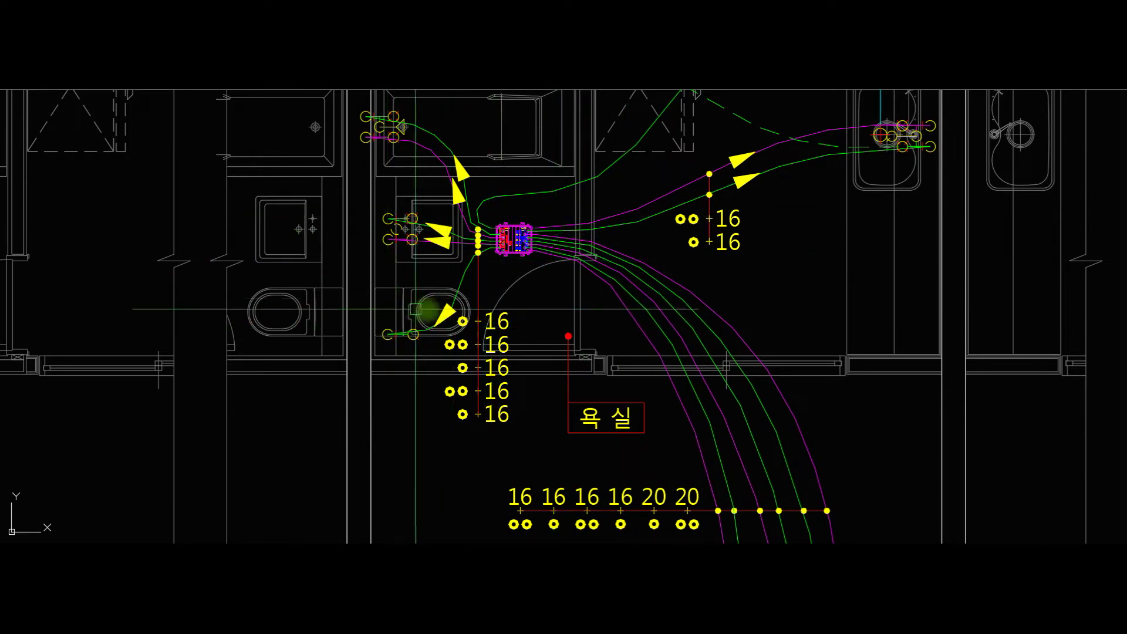
Inspect the bathroom sanitary piping detail below the 36㎡ A-type unit plan, including its 50ø floor drain
{"action": "scroll", "coordinate": [439, 314], "scroll_direction": "down", "scroll_amount": 6}
{"action": "mouse_move", "coordinate": [639, 299]}
{"action": "middle_mouse_down"}
{"action": "mouse_move", "coordinate": [604, 173]}
{"action": "mouse_move", "coordinate": [553, 91]}
{"action": "middle_mouse_up"}
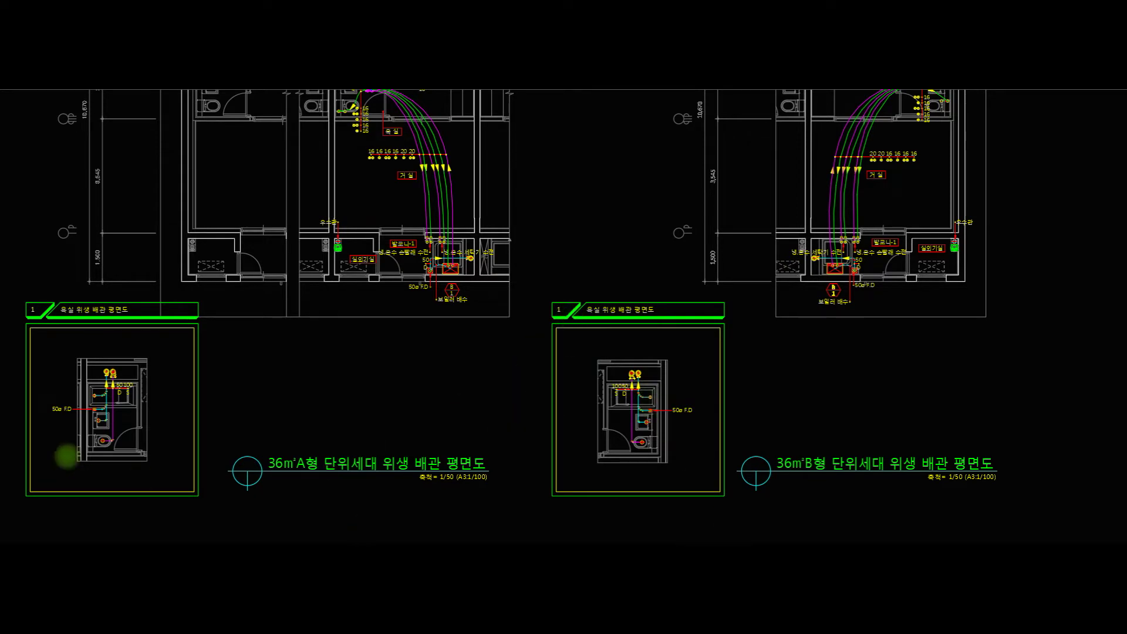
{"action": "middle_click_drag", "start_coordinate": [143, 476], "coordinate": [472, 403]}
{"action": "scroll", "coordinate": [515, 384], "scroll_direction": "up", "scroll_amount": 4}
{"action": "middle_click_drag", "start_coordinate": [423, 171], "coordinate": [417, 259]}
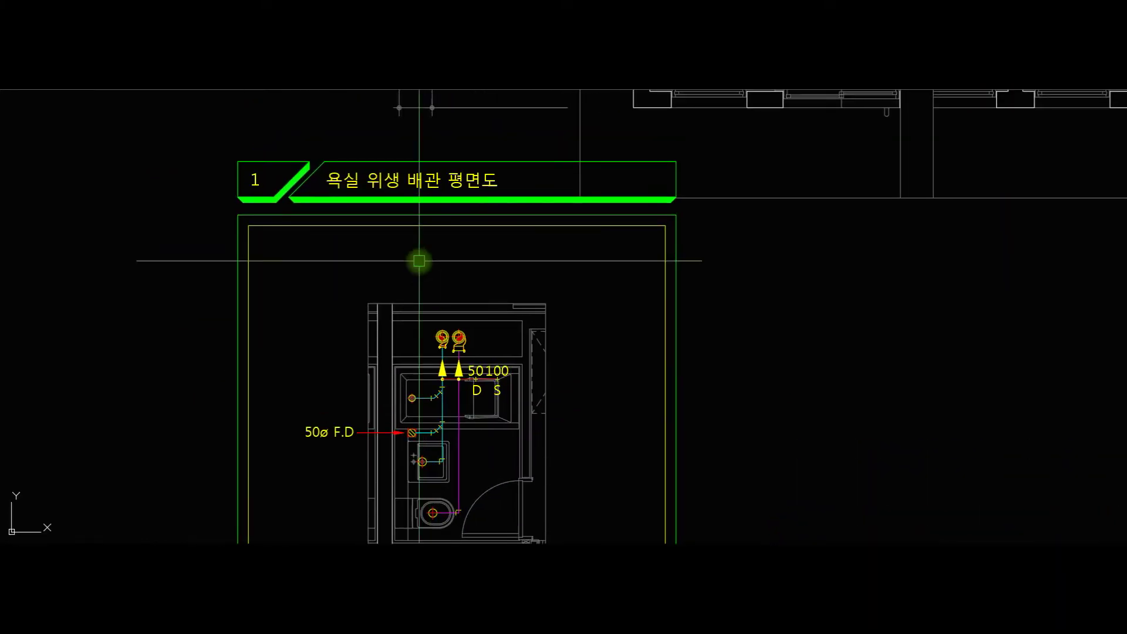
{"action": "middle_click_drag", "start_coordinate": [466, 453], "coordinate": [518, 350]}
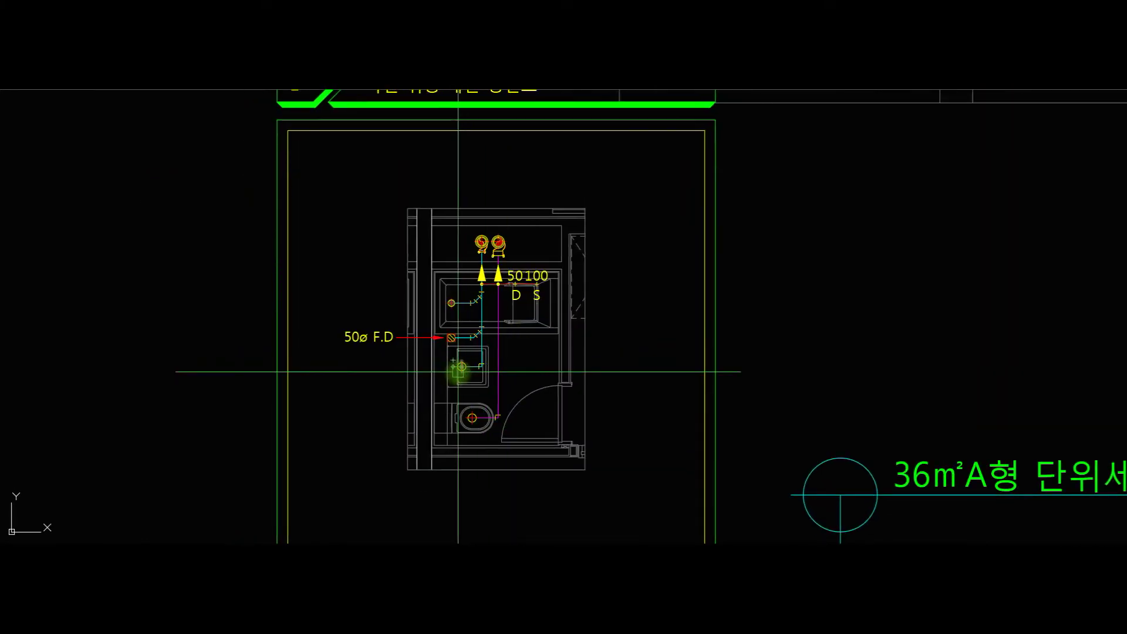
{"action": "scroll", "coordinate": [458, 372], "scroll_direction": "up", "scroll_amount": 4}
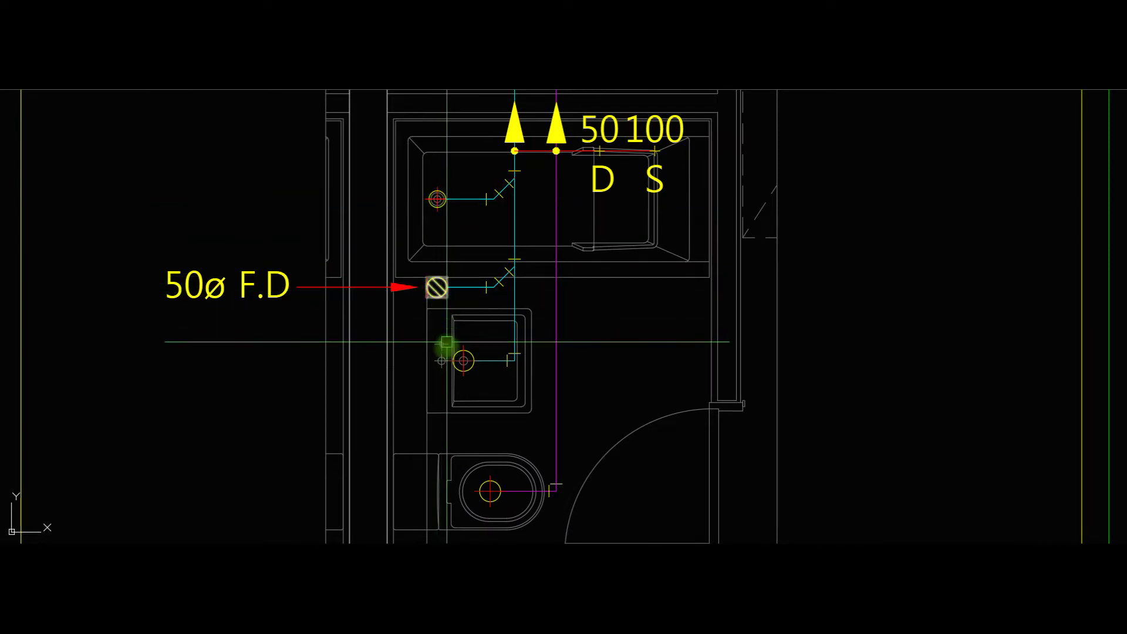
Examine the toilet's soil pipe and its route past the washbasin and floor drain to the riser in the bathroom detail
{"action": "middle_click_drag", "start_coordinate": [483, 490], "coordinate": [495, 403]}
{"action": "scroll", "coordinate": [497, 397], "scroll_direction": "up", "scroll_amount": 3}
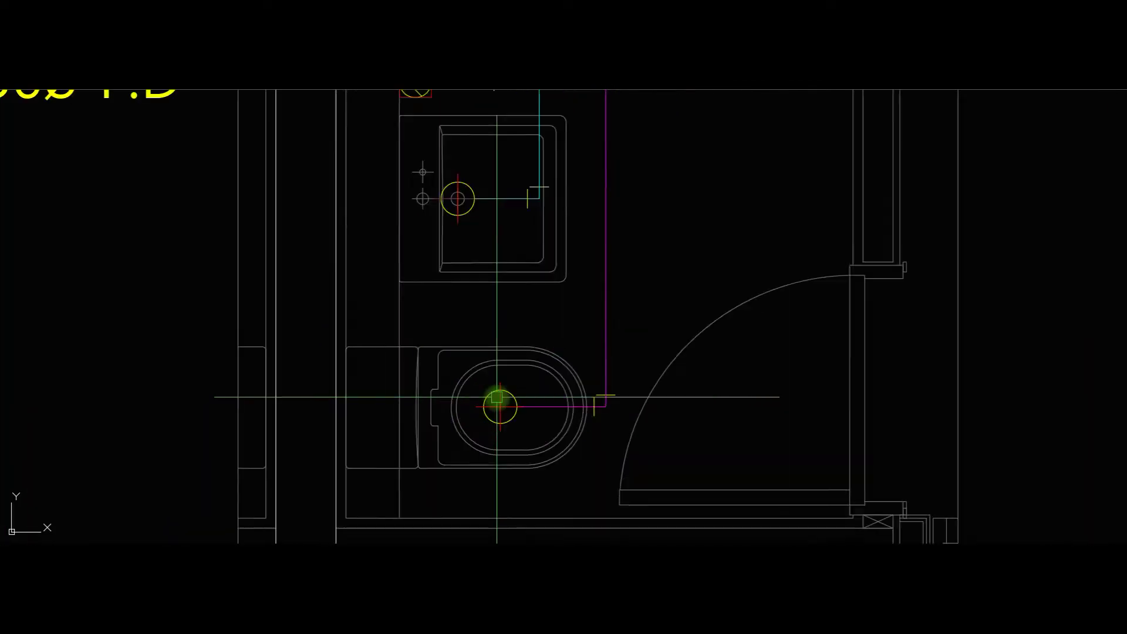
{"action": "scroll", "coordinate": [497, 398], "scroll_direction": "up", "scroll_amount": 2}
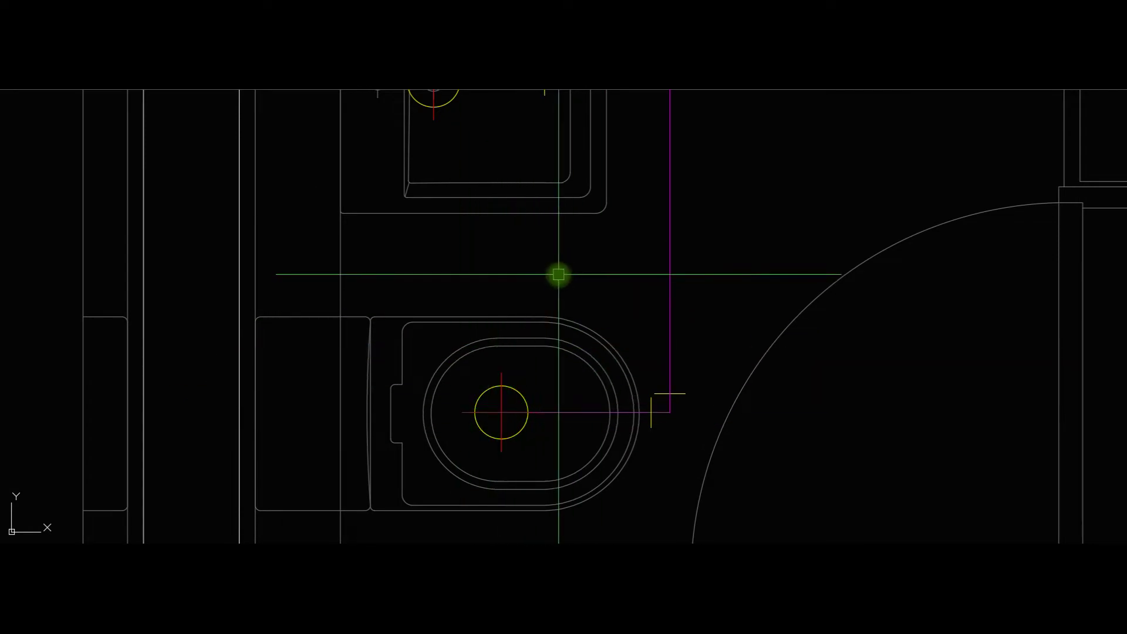
{"action": "middle_click_drag", "start_coordinate": [649, 219], "coordinate": [646, 279]}
{"action": "scroll", "coordinate": [642, 281], "scroll_direction": "down", "scroll_amount": 4}
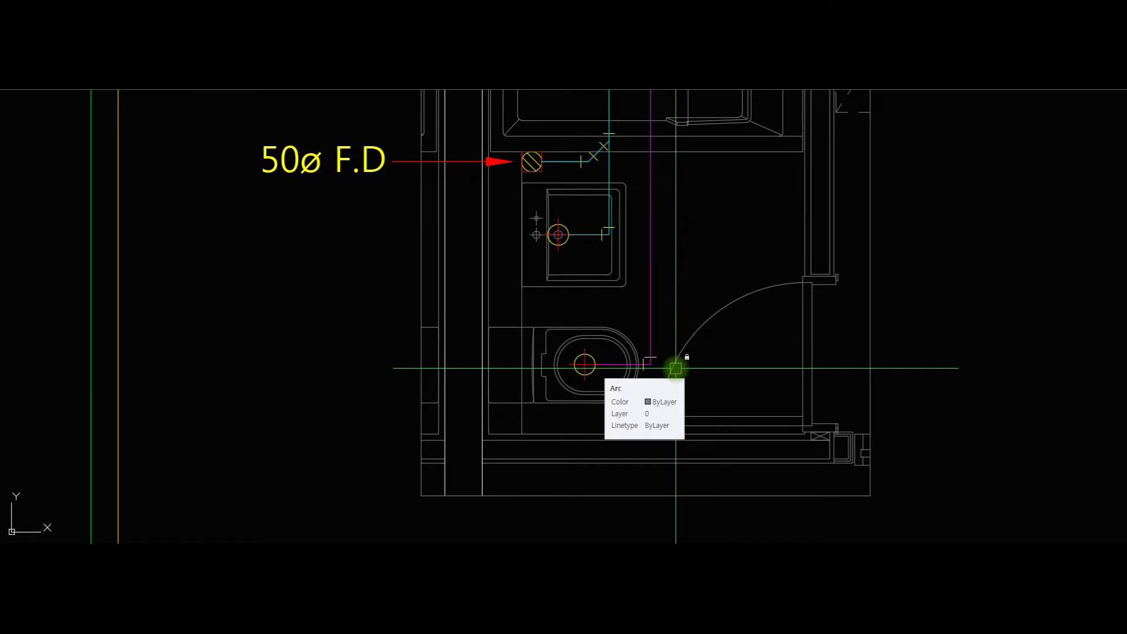
{"action": "left_click", "coordinate": [676, 368]}
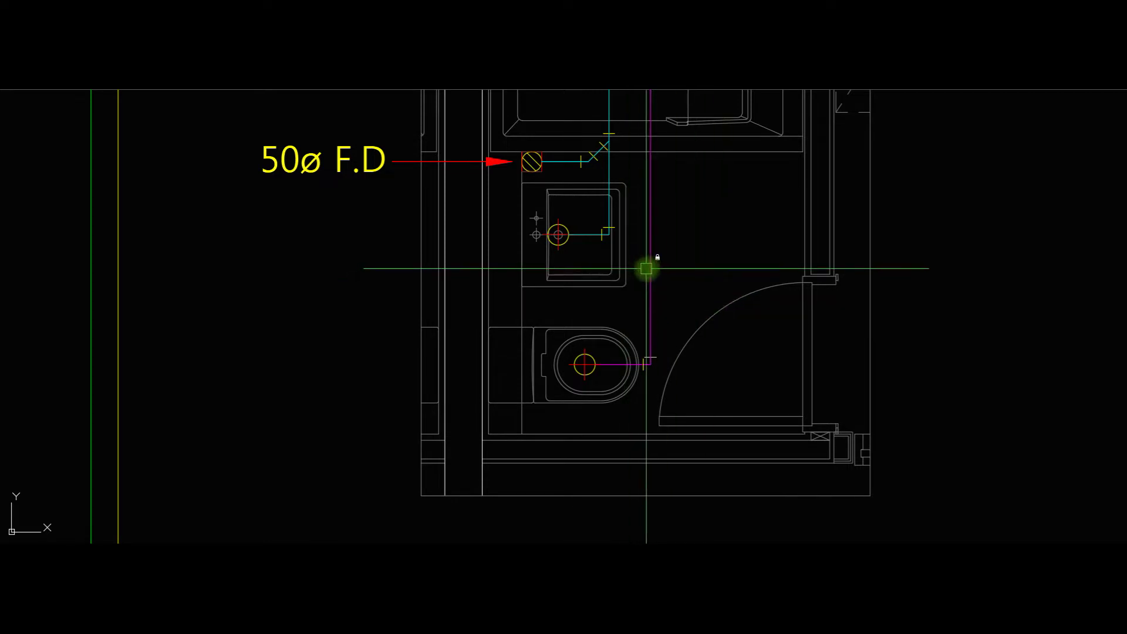
{"action": "middle_click_drag", "start_coordinate": [687, 221], "coordinate": [657, 298]}
{"action": "scroll", "coordinate": [657, 298], "scroll_direction": "down", "scroll_amount": 2}
{"action": "middle_click_drag", "start_coordinate": [626, 218], "coordinate": [584, 246]}
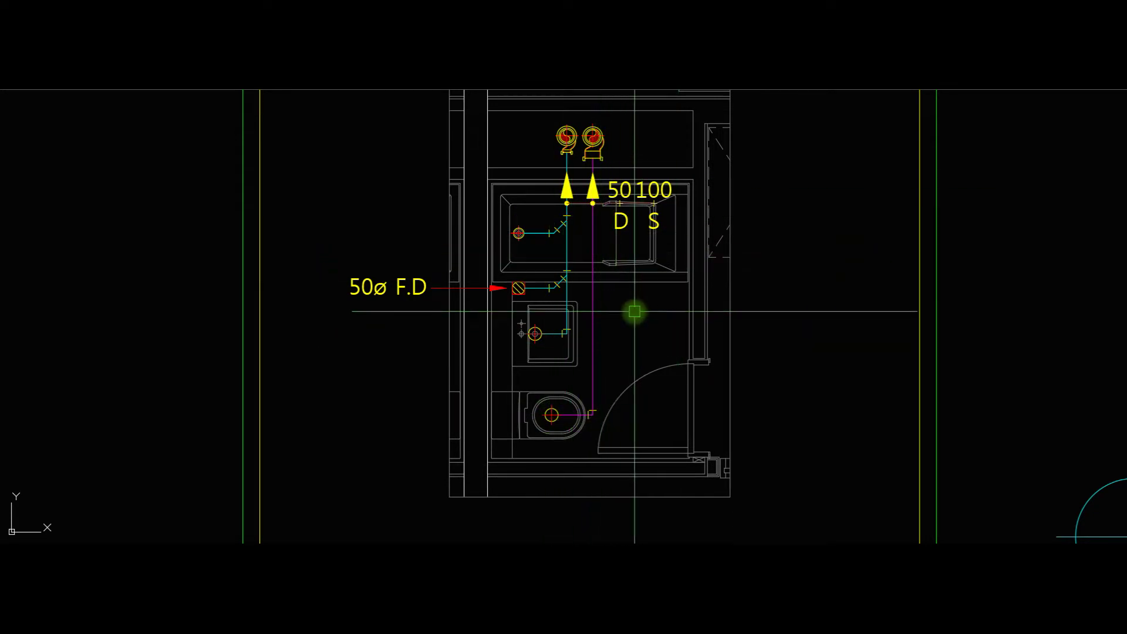
Examine the water supply piping in the 49㎡ extended-type unit plan
{"action": "scroll", "coordinate": [635, 311], "scroll_direction": "down", "scroll_amount": 6}
{"action": "middle_click_drag", "start_coordinate": [667, 355], "coordinate": [588, 304]}
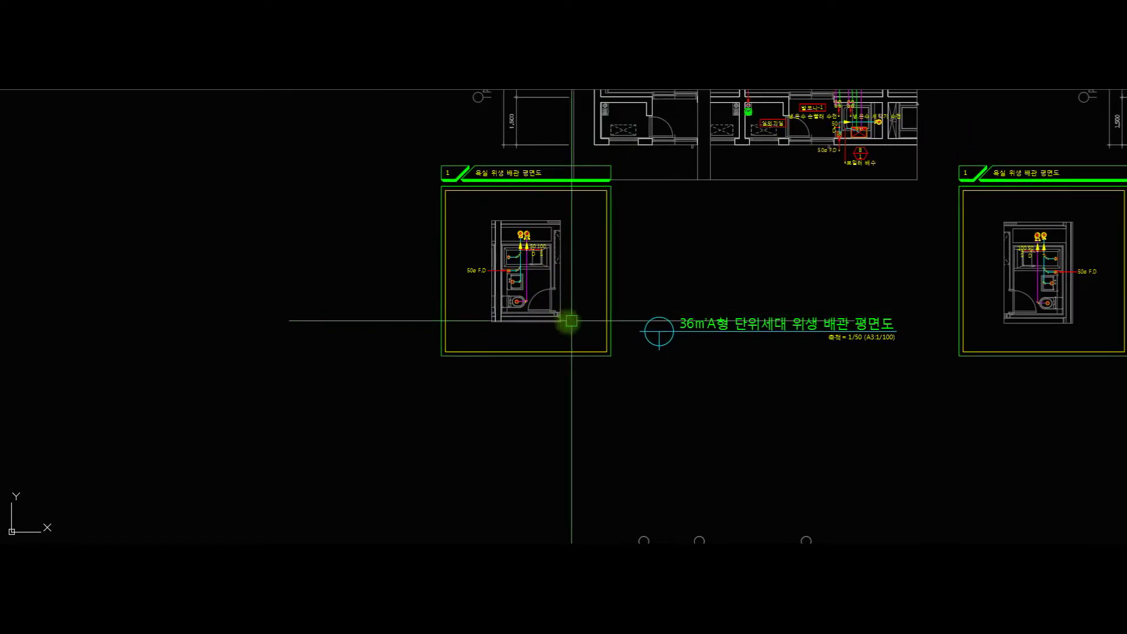
{"action": "scroll", "coordinate": [572, 321], "scroll_direction": "down", "scroll_amount": 6}
{"action": "middle_click_drag", "start_coordinate": [618, 411], "coordinate": [567, 232]}
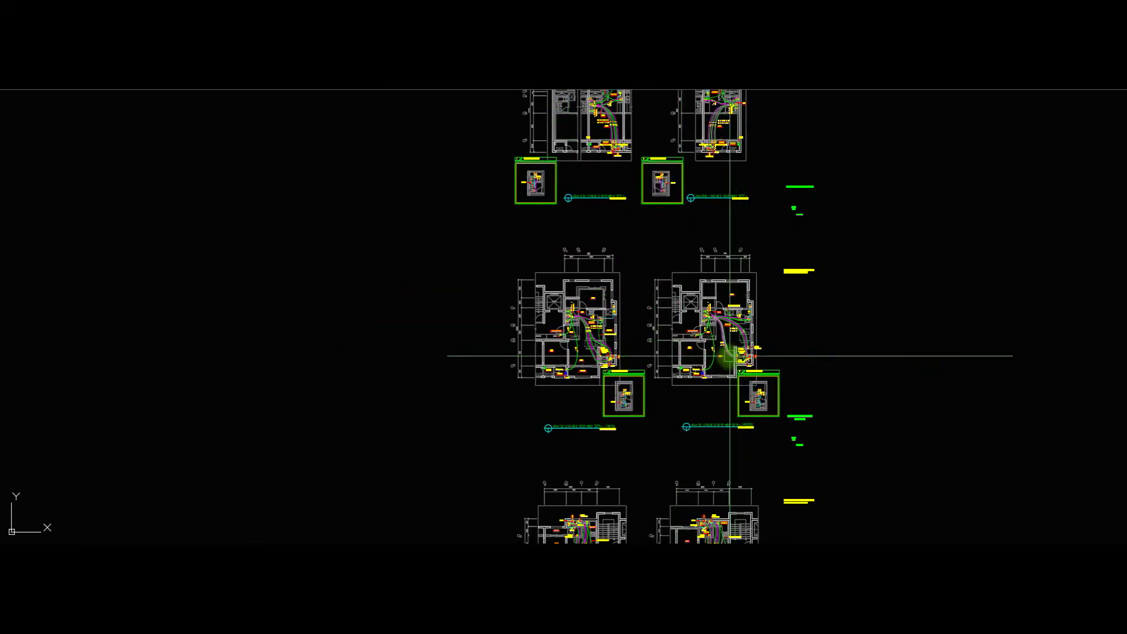
{"action": "scroll", "coordinate": [730, 356], "scroll_direction": "up", "scroll_amount": 7}
{"action": "middle_click_drag", "start_coordinate": [801, 253], "coordinate": [698, 325]}
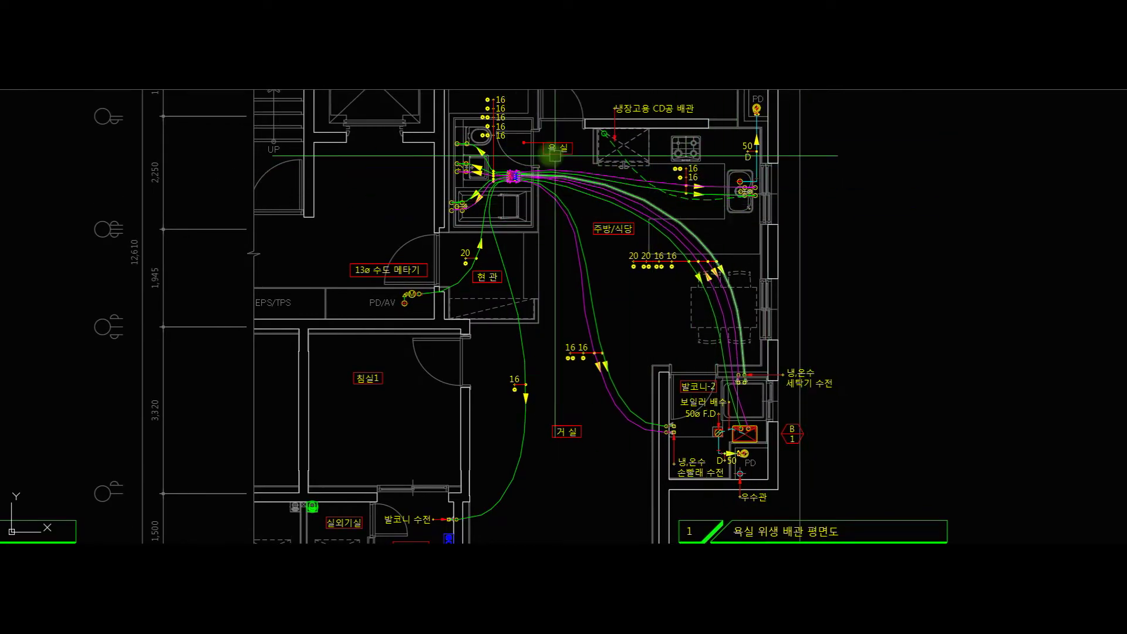
Inspect the 49㎡ extended-type bathroom detail, including its 100 soil and 50 drain pipes up to the risers
{"action": "middle_click_drag", "start_coordinate": [742, 326], "coordinate": [709, 116]}
{"action": "middle_click_drag", "start_coordinate": [782, 441], "coordinate": [777, 254]}
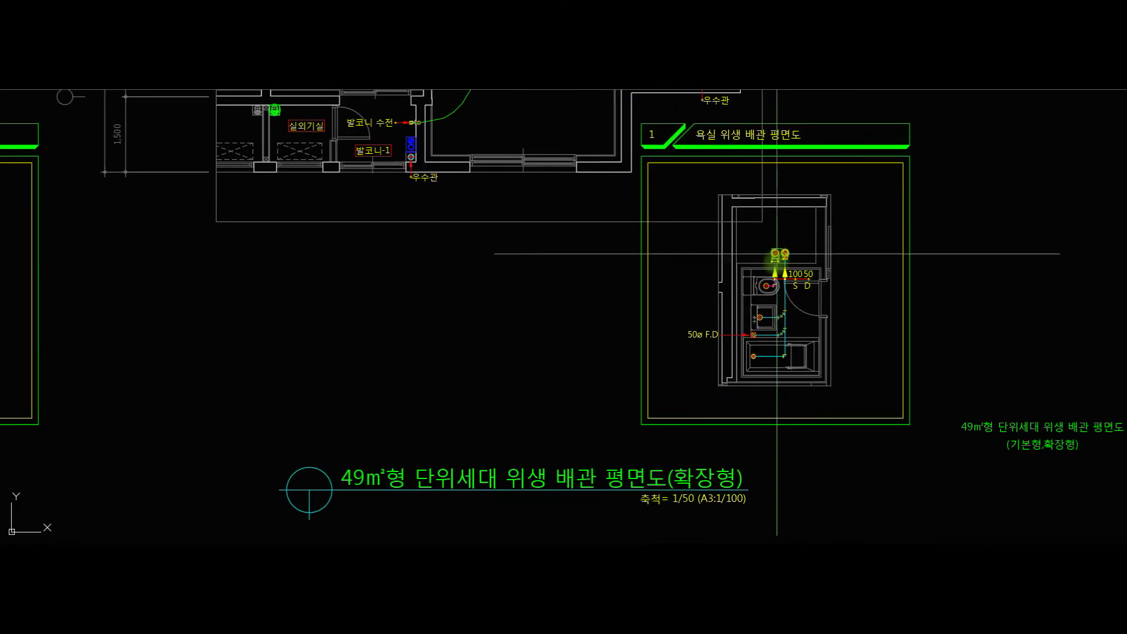
{"action": "scroll", "coordinate": [765, 347], "scroll_direction": "up", "scroll_amount": 2}
{"action": "scroll", "coordinate": [783, 231], "scroll_direction": "up", "scroll_amount": 2}
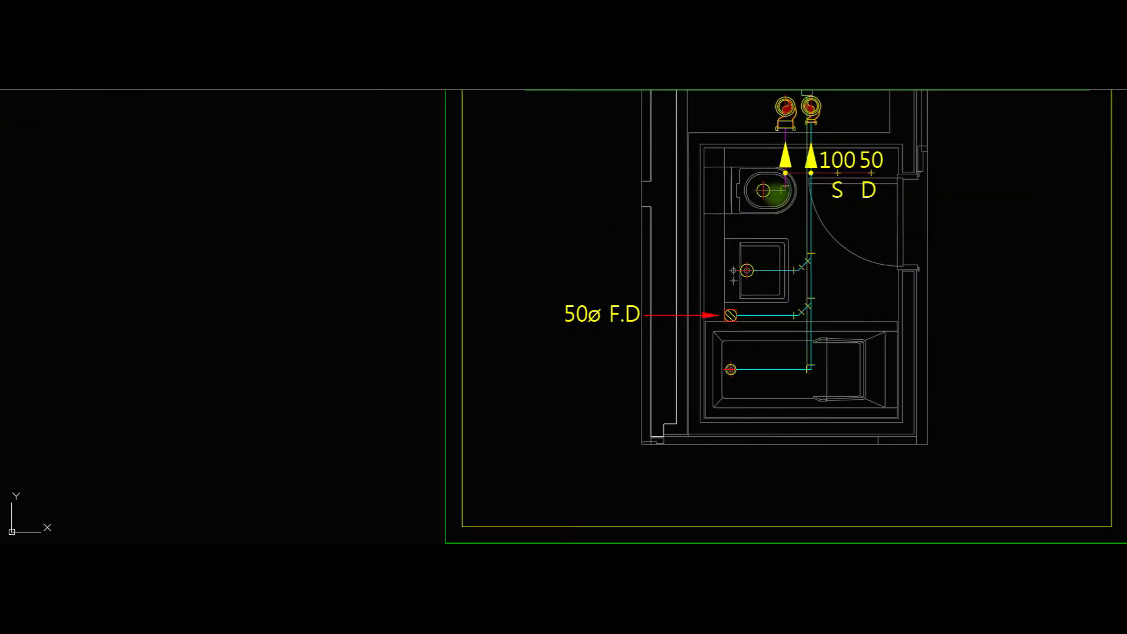
{"action": "middle_click_drag", "start_coordinate": [850, 131], "coordinate": [816, 307]}
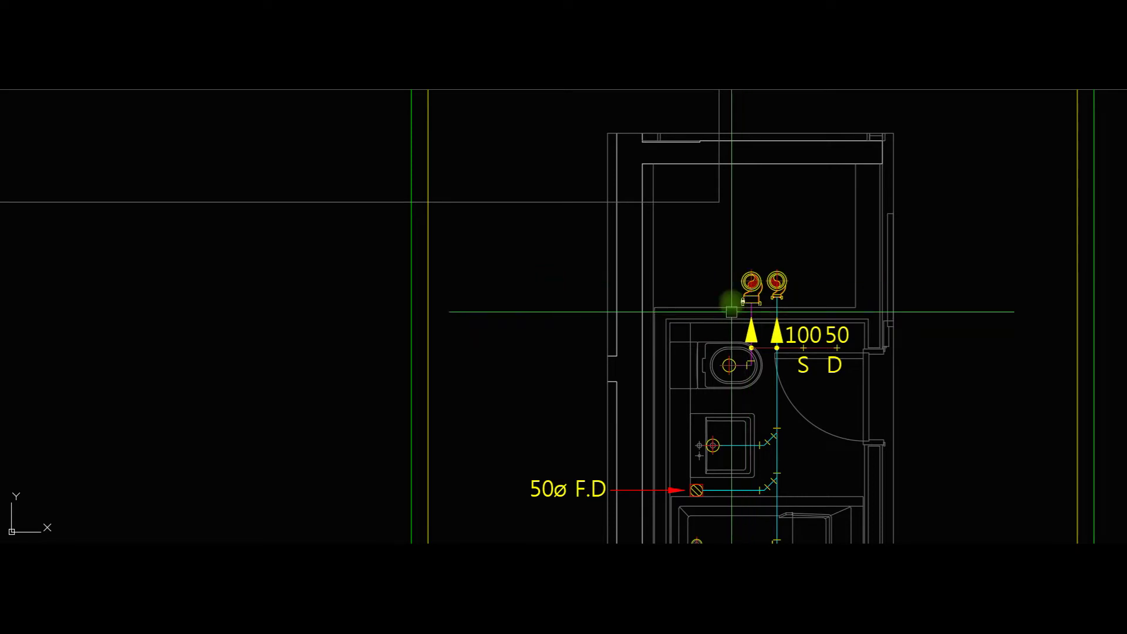
Examine the balcony-1 (발코니-1) faucet, its 16 supply pipe and the nearby rainwater pipe (우수관) in the next unit type's extended plan
{"action": "scroll", "coordinate": [745, 319], "scroll_direction": "down", "scroll_amount": 6}
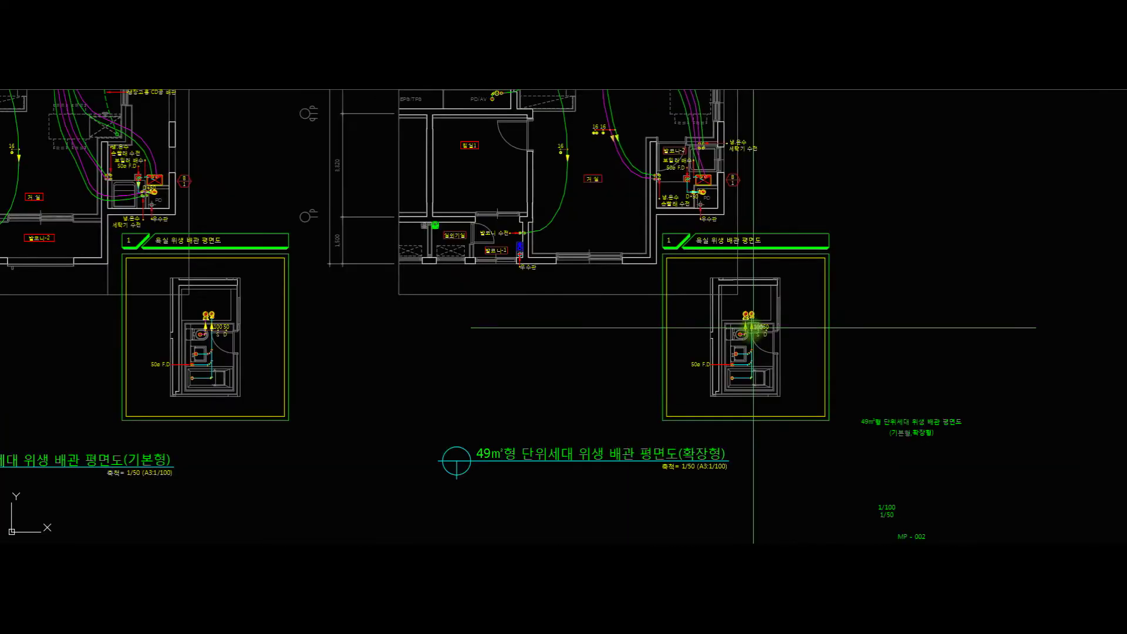
{"action": "scroll", "coordinate": [727, 378], "scroll_direction": "down", "scroll_amount": 4}
{"action": "middle_click_drag", "start_coordinate": [715, 390], "coordinate": [730, 183]}
{"action": "scroll", "coordinate": [729, 214], "scroll_direction": "up", "scroll_amount": 6}
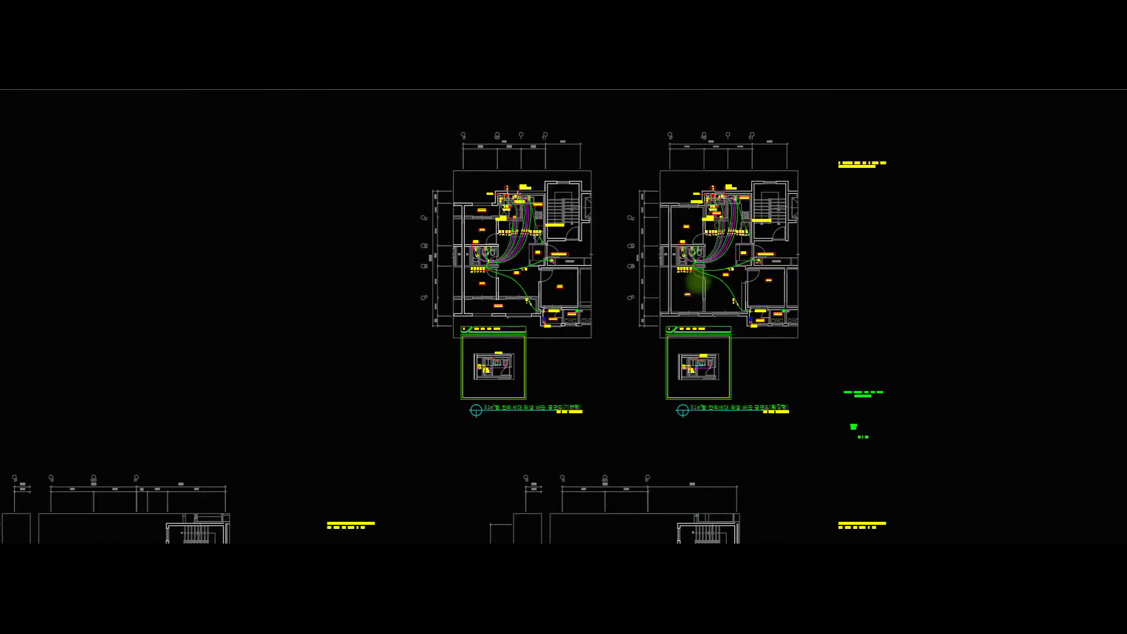
{"action": "scroll", "coordinate": [769, 348], "scroll_direction": "up", "scroll_amount": 7}
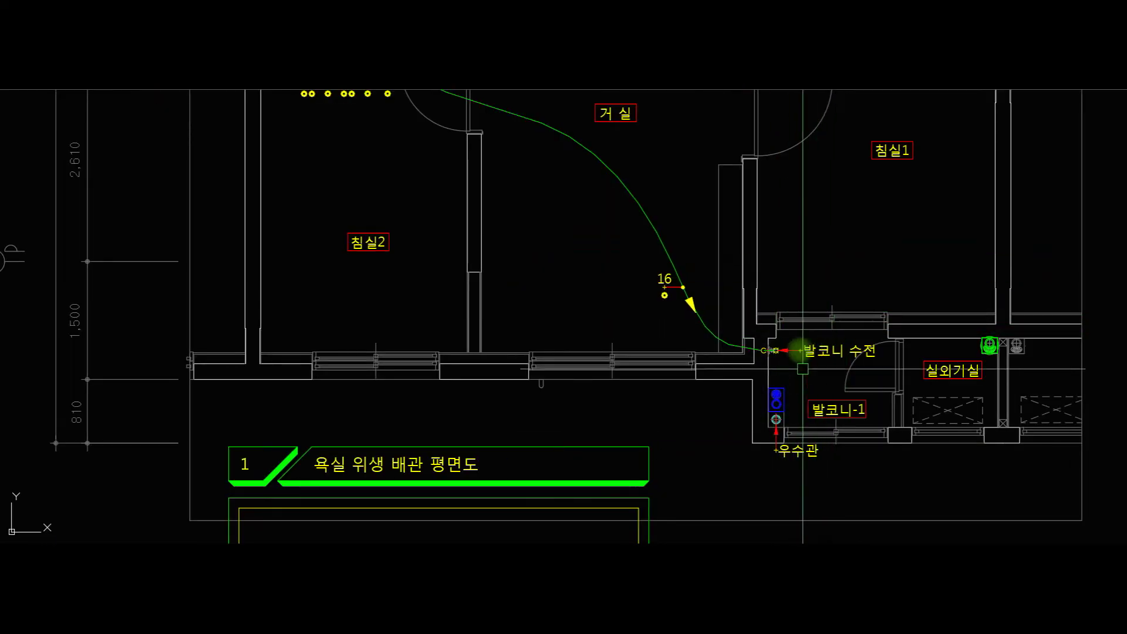
{"action": "middle_click_drag", "start_coordinate": [816, 382], "coordinate": [681, 366]}
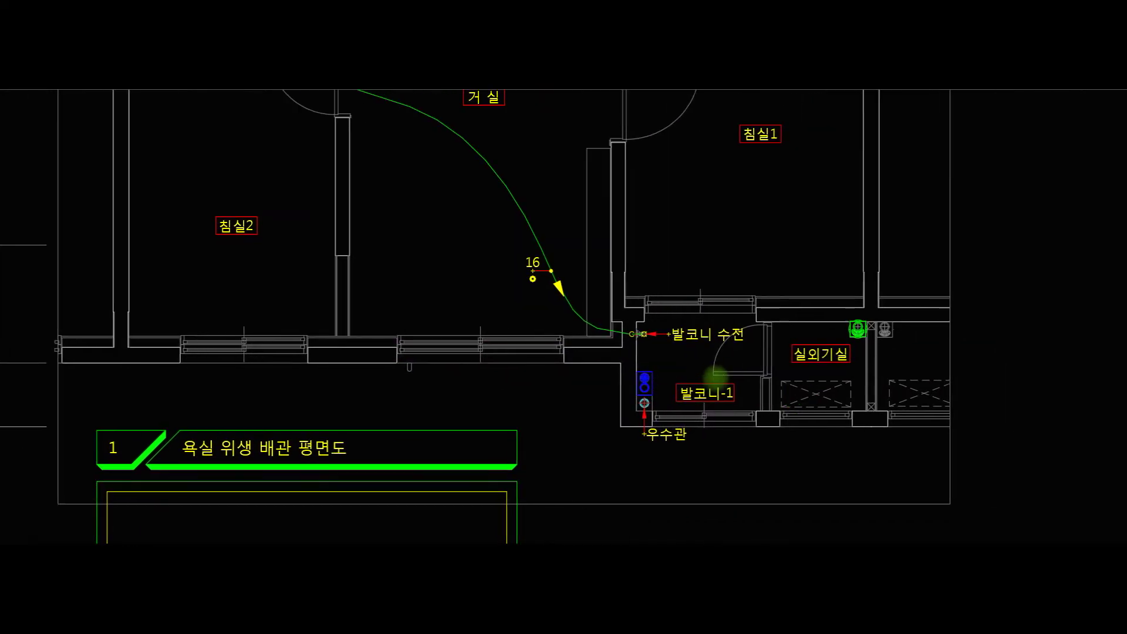
{"action": "scroll", "coordinate": [714, 376], "scroll_direction": "up", "scroll_amount": 3}
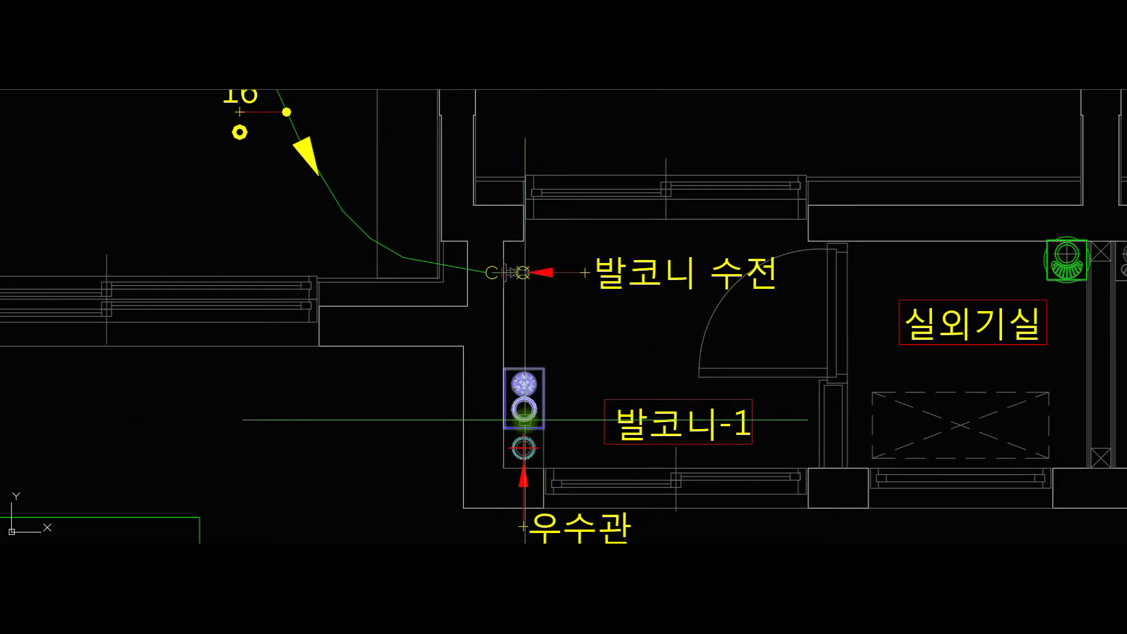
{"action": "mouse_move", "coordinate": [525, 419]}
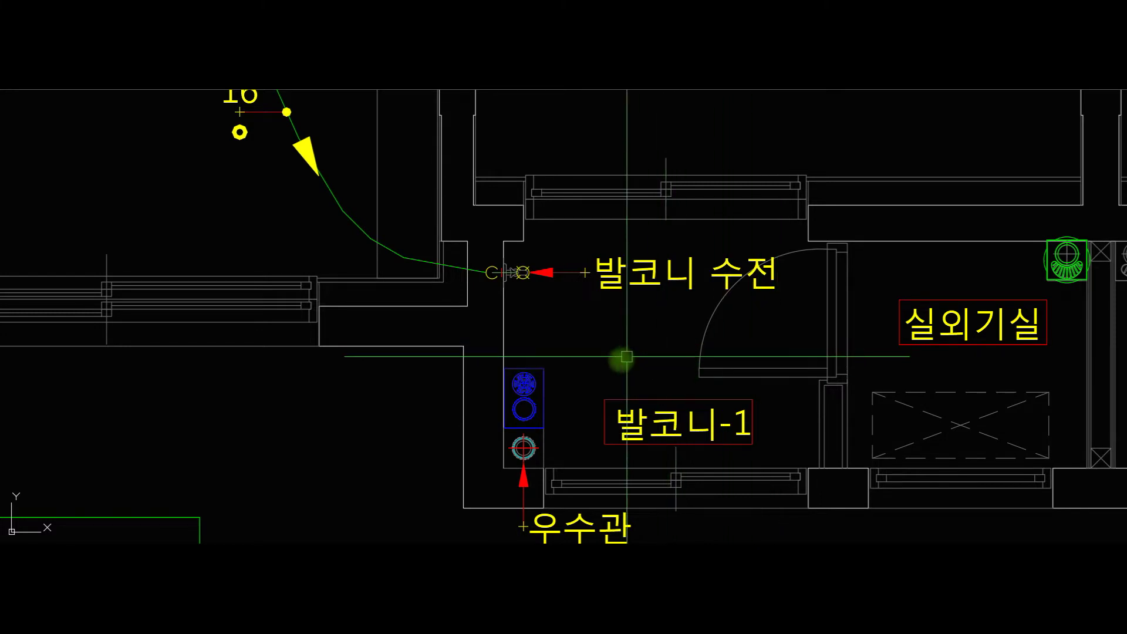
{"action": "scroll", "coordinate": [520, 404], "scroll_direction": "down", "scroll_amount": 4}
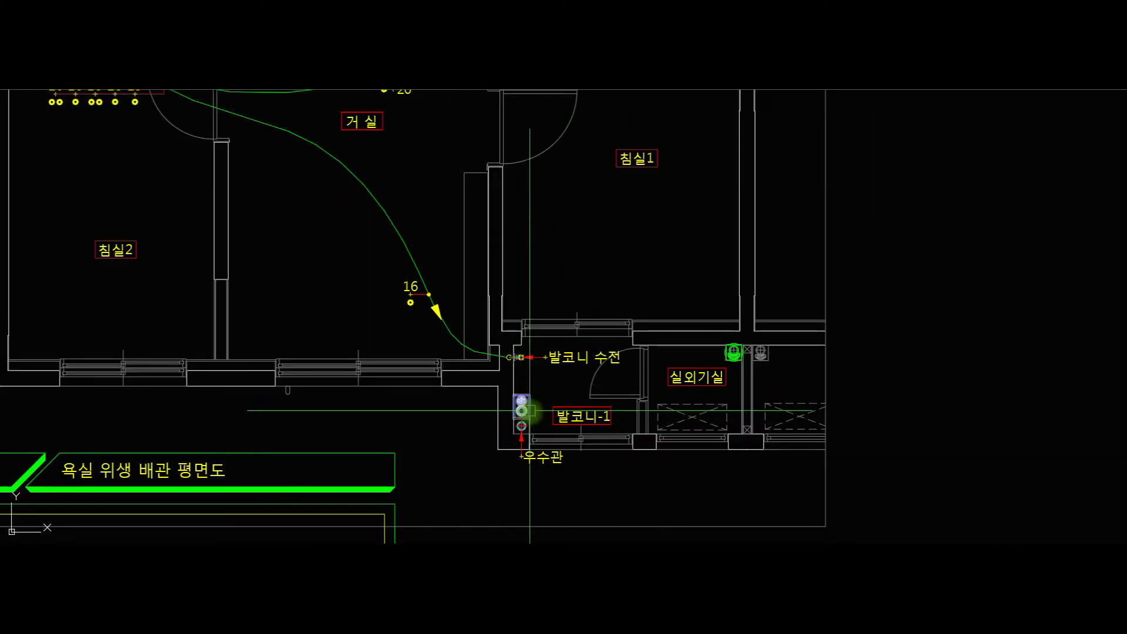
Draw a diagonal line across the shower area in the master bathroom (부부욕실) piping detail and place a small circle near its midpoint
{"action": "scroll", "coordinate": [568, 409], "scroll_direction": "down", "scroll_amount": 8}
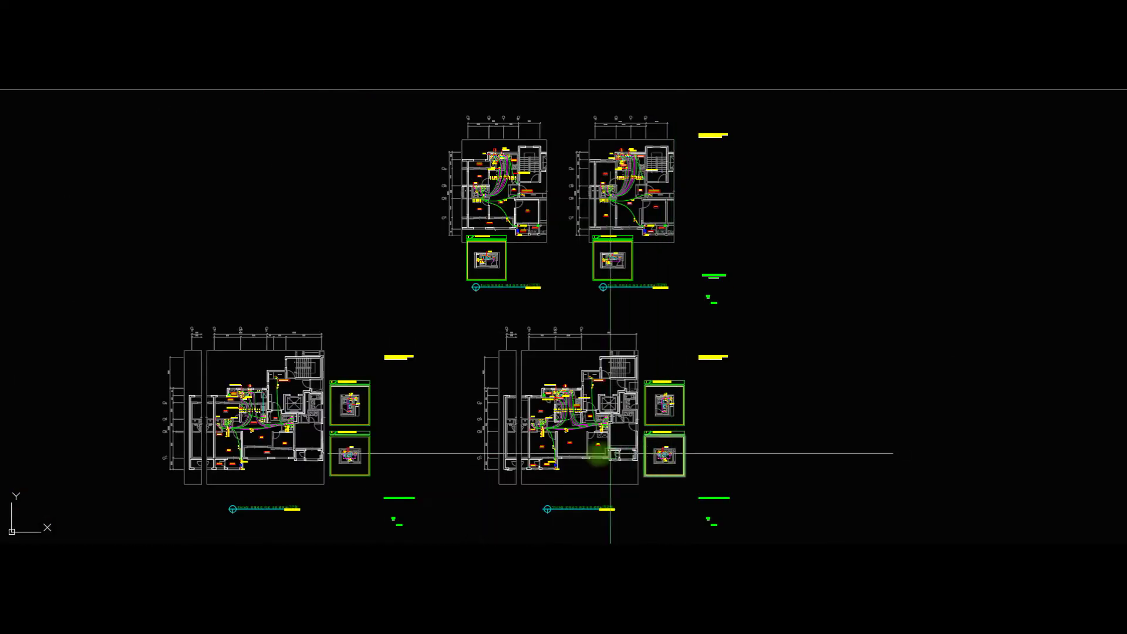
{"action": "scroll", "coordinate": [587, 461], "scroll_direction": "up", "scroll_amount": 6}
{"action": "scroll", "coordinate": [863, 444], "scroll_direction": "down", "scroll_amount": 3}
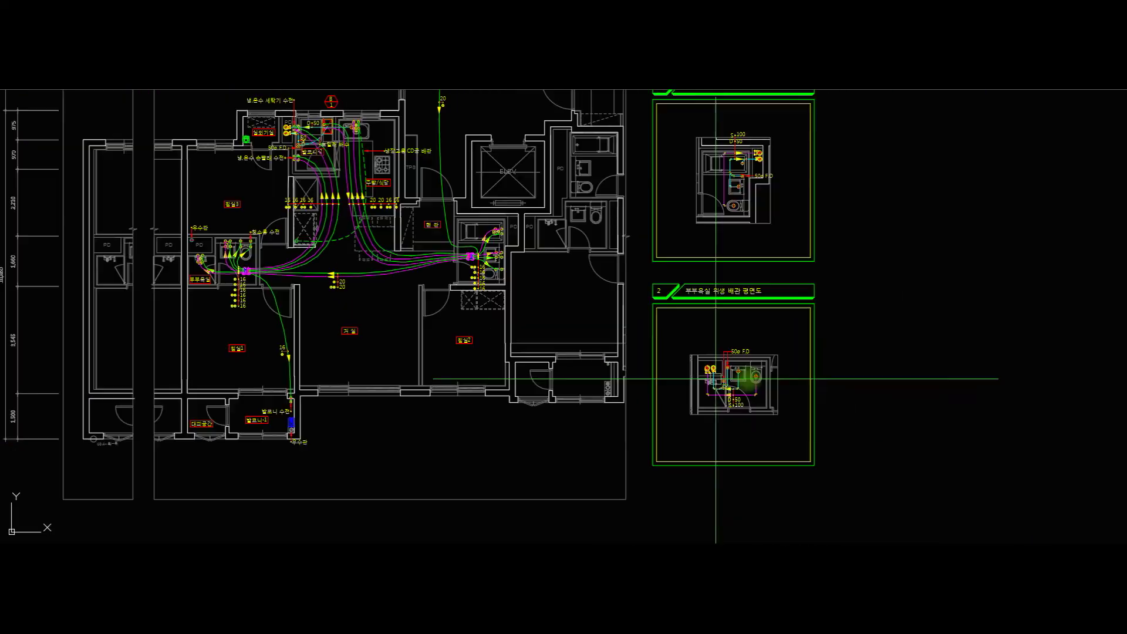
{"action": "scroll", "coordinate": [763, 387], "scroll_direction": "up", "scroll_amount": 8}
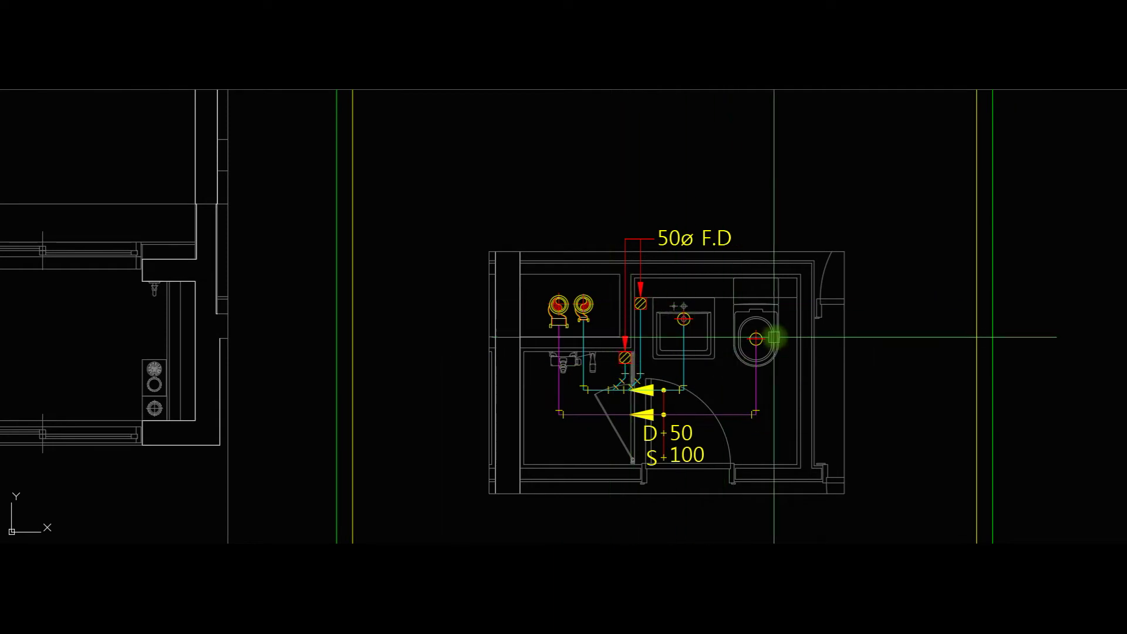
{"action": "scroll", "coordinate": [756, 338], "scroll_direction": "up", "scroll_amount": 2}
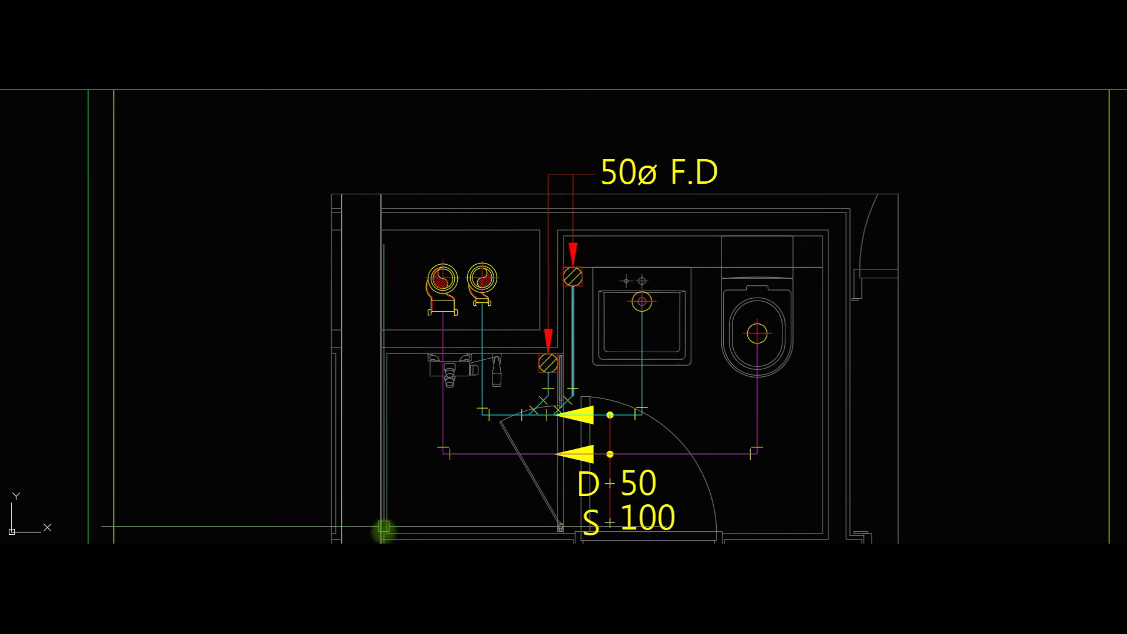
{"action": "left_click", "coordinate": [386, 532]}
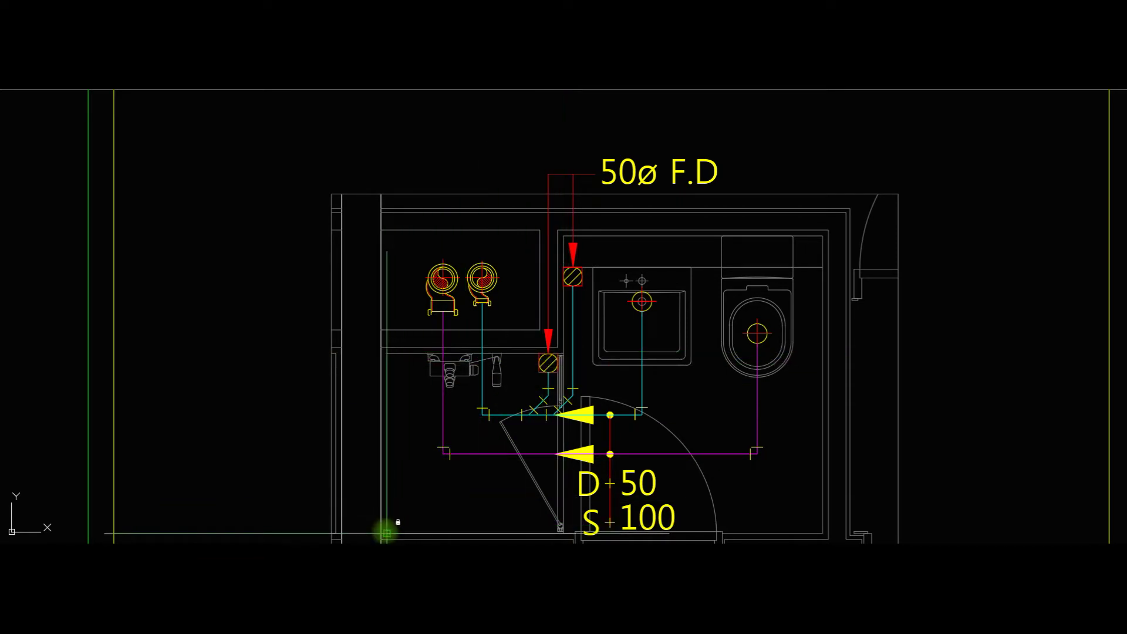
{"action": "left_click", "coordinate": [558, 354]}
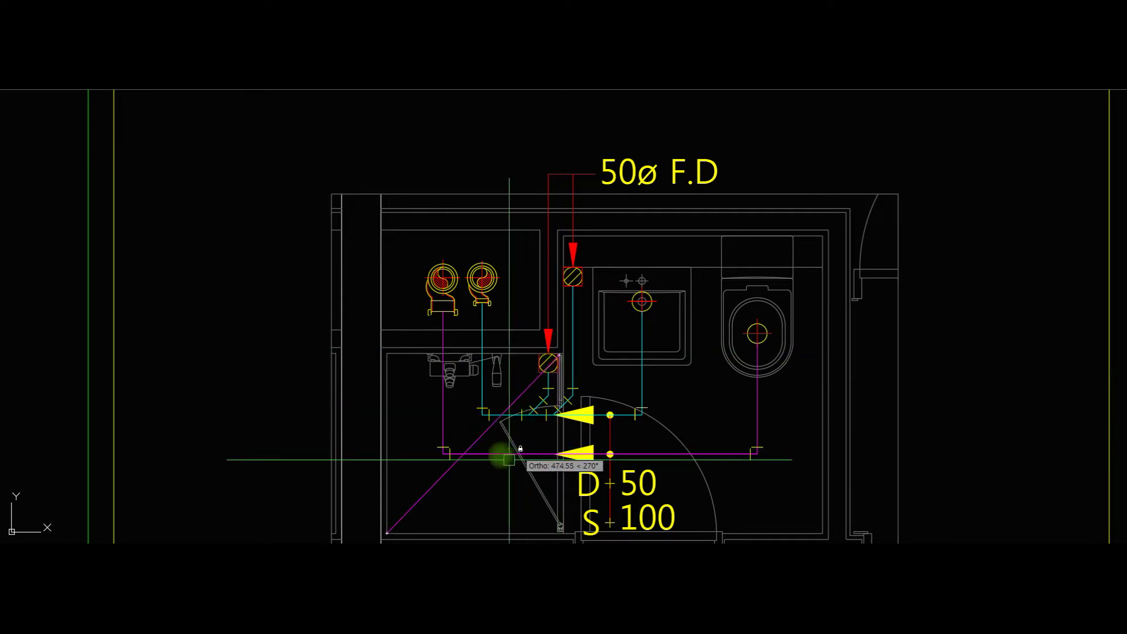
{"action": "left_click", "coordinate": [473, 447]}
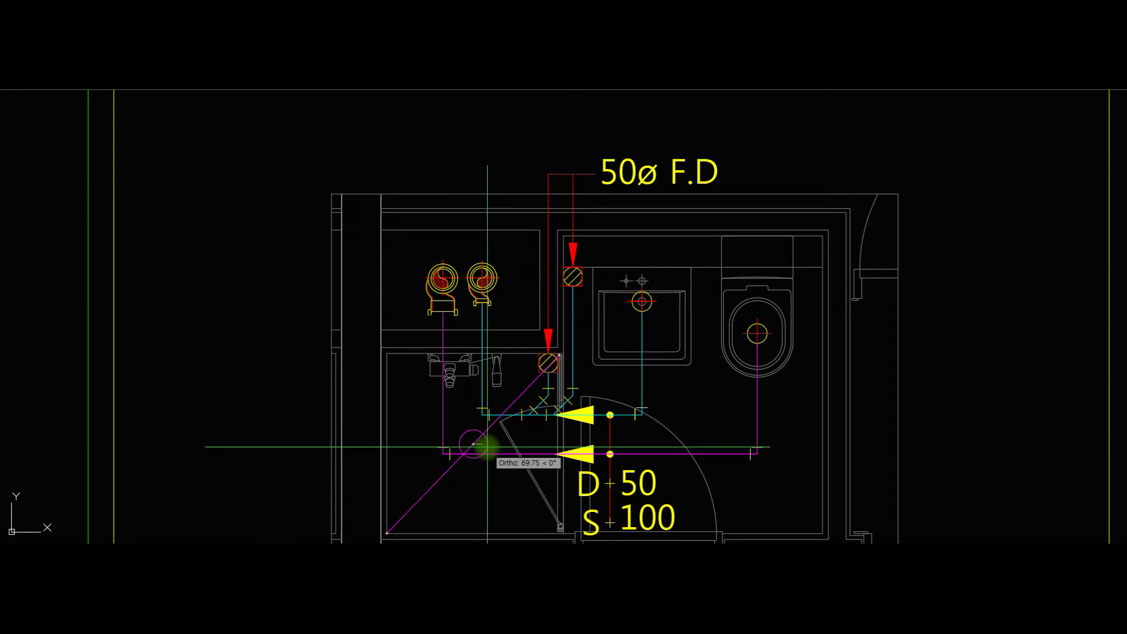
Inspect the circle in the shower area relative to the 100 soil pipe, 50 drain pipe and 50ø floor drains
{"action": "scroll", "coordinate": [487, 448], "scroll_direction": "up", "scroll_amount": 5}
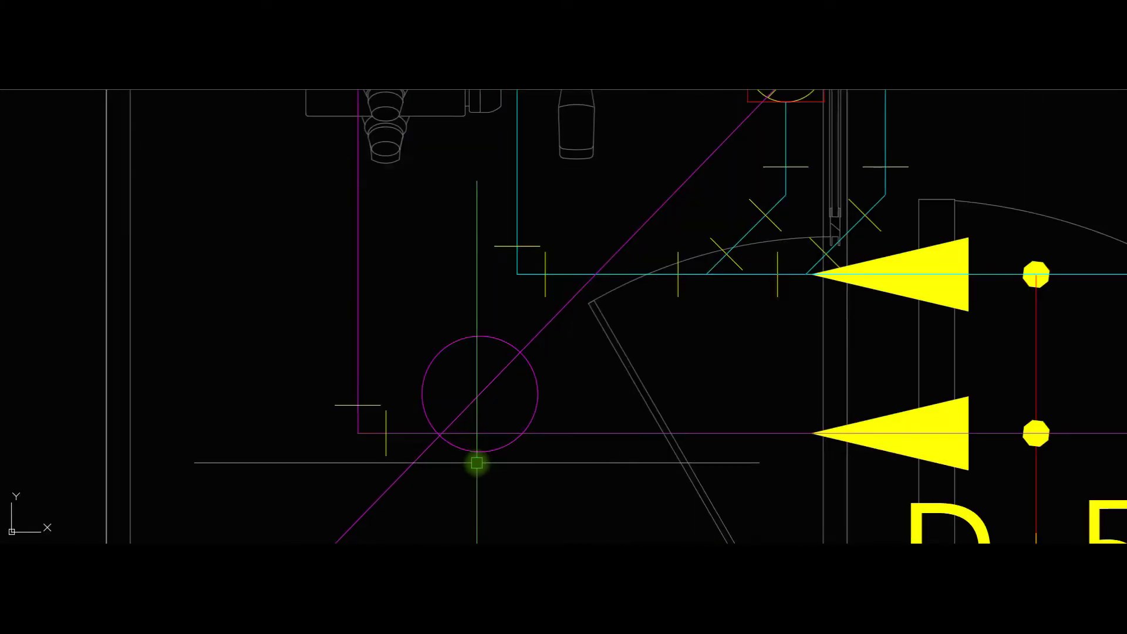
{"action": "scroll", "coordinate": [487, 450], "scroll_direction": "down", "scroll_amount": 8}
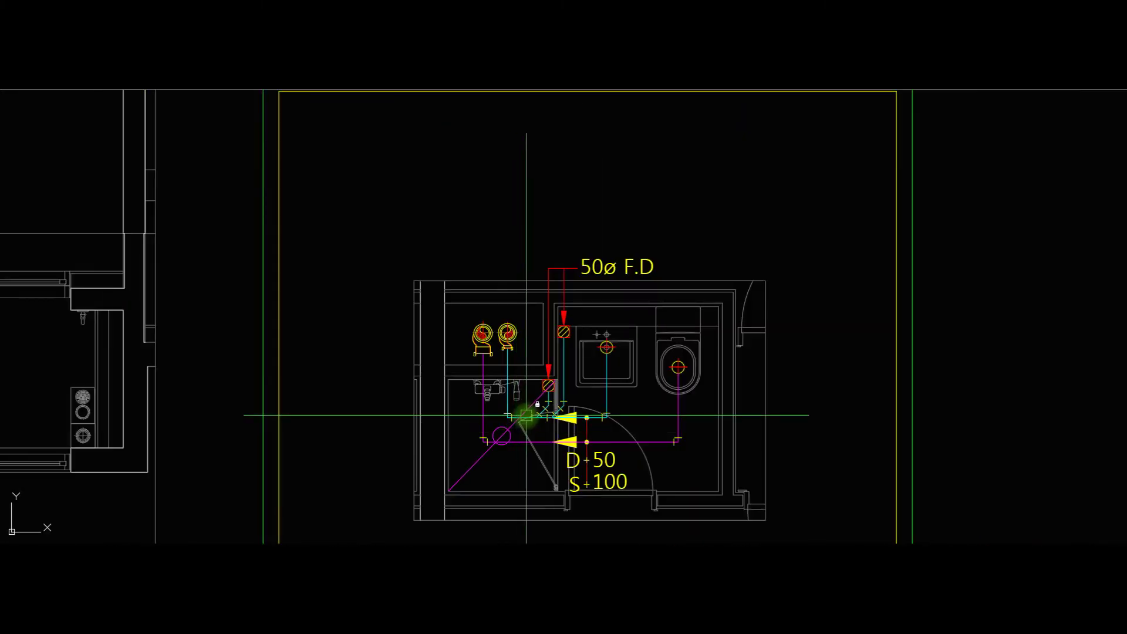
{"action": "scroll", "coordinate": [516, 446], "scroll_direction": "up", "scroll_amount": 2}
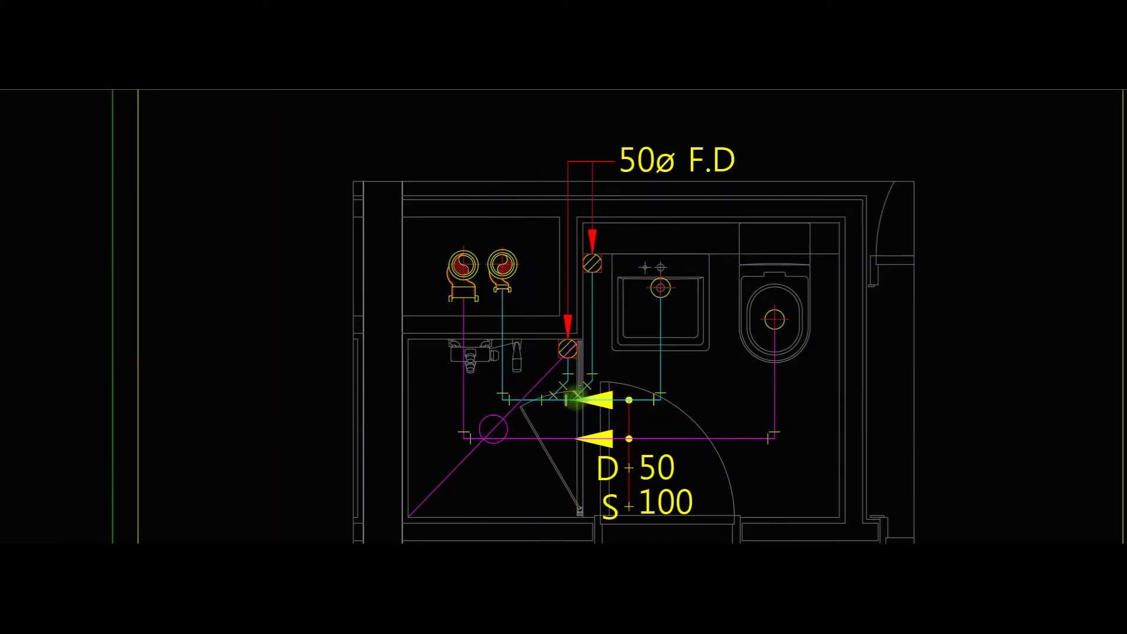
{"action": "scroll", "coordinate": [575, 397], "scroll_direction": "down", "scroll_amount": 4}
{"action": "scroll", "coordinate": [543, 381], "scroll_direction": "down", "scroll_amount": 4}
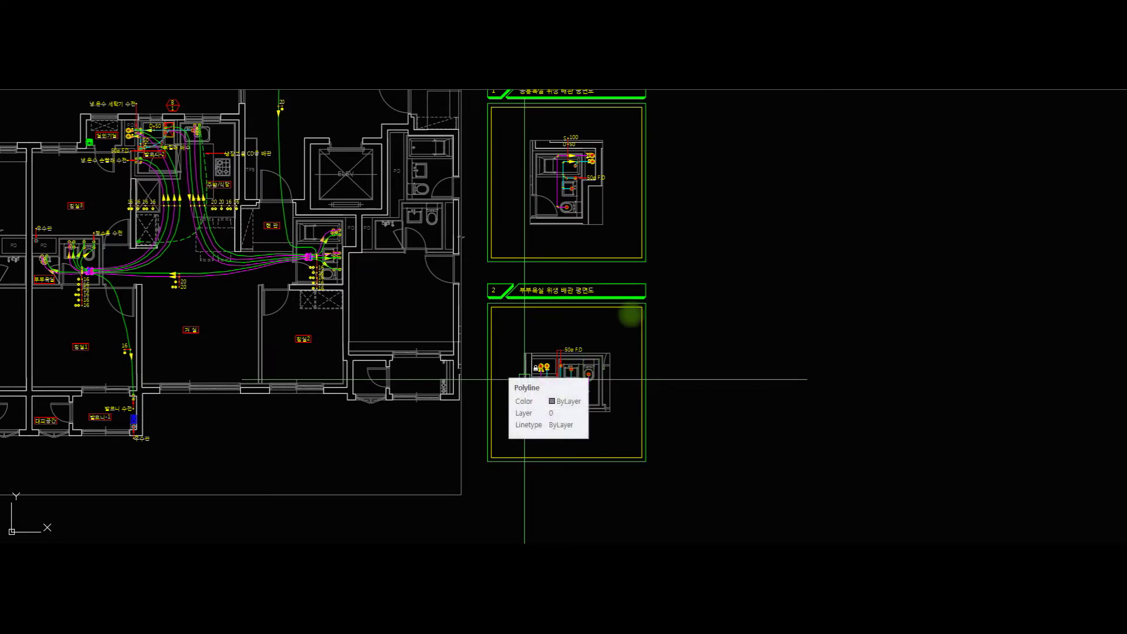
Examine the basement level 2 parking sanitary piping plan (지하주차장 지하2층) around buildings 112, 113 and 114
{"action": "scroll", "coordinate": [543, 395], "scroll_direction": "down", "scroll_amount": 8}
{"action": "middle_click_drag", "start_coordinate": [524, 423], "coordinate": [600, 225]}
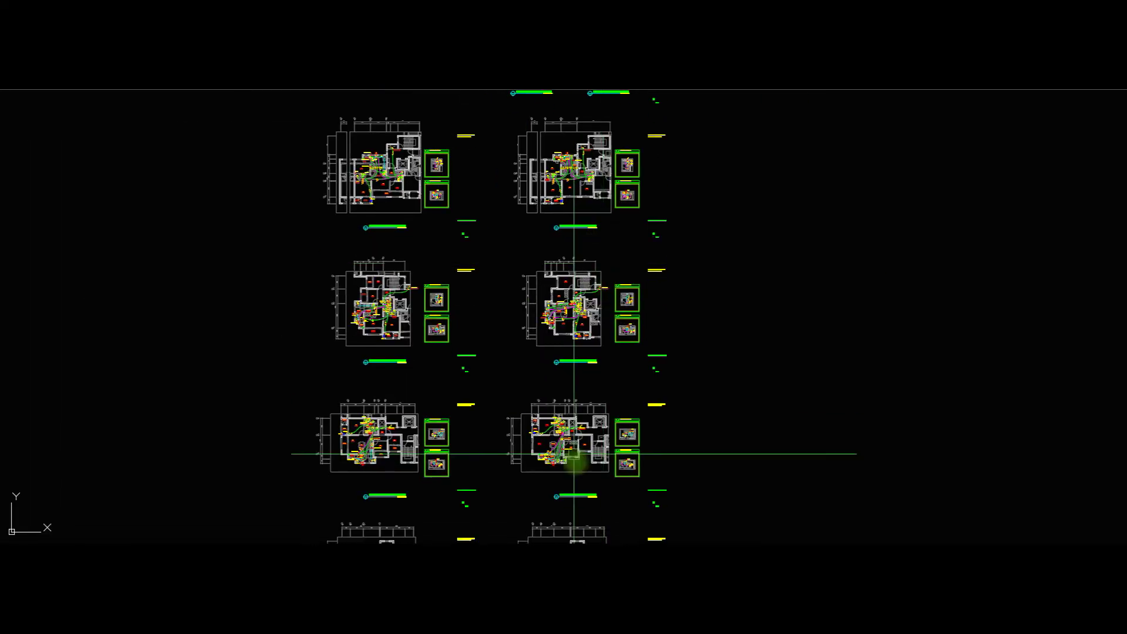
{"action": "middle_click_drag", "start_coordinate": [594, 445], "coordinate": [631, 227]}
{"action": "middle_click_drag", "start_coordinate": [684, 457], "coordinate": [667, 244]}
{"action": "middle_click_drag", "start_coordinate": [667, 441], "coordinate": [680, 234]}
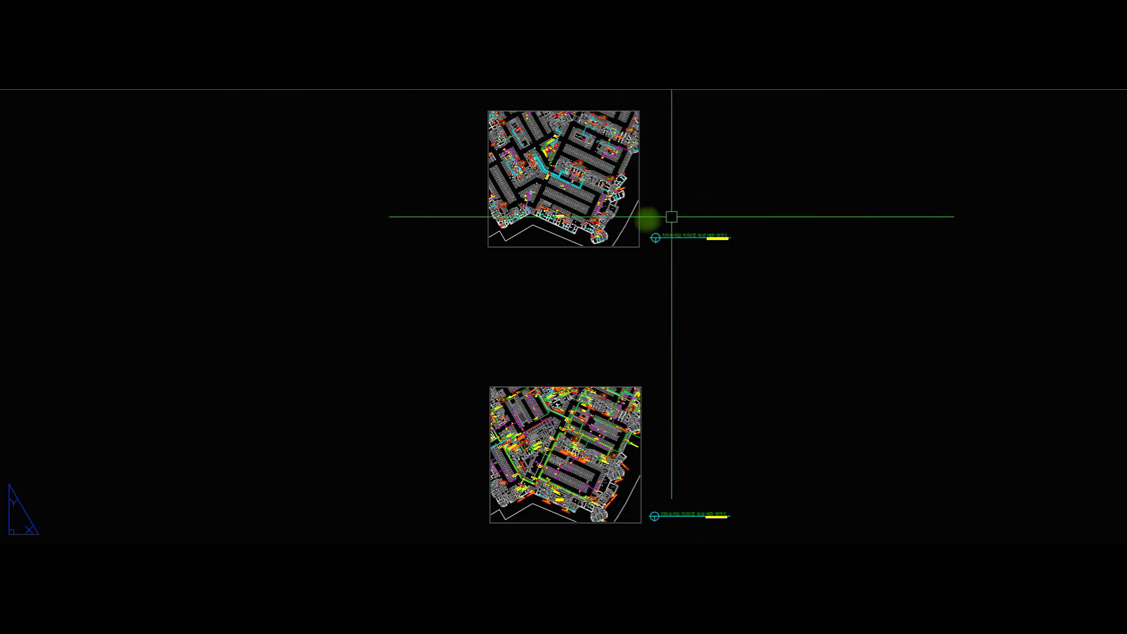
{"action": "scroll", "coordinate": [555, 158], "scroll_direction": "up", "scroll_amount": 5}
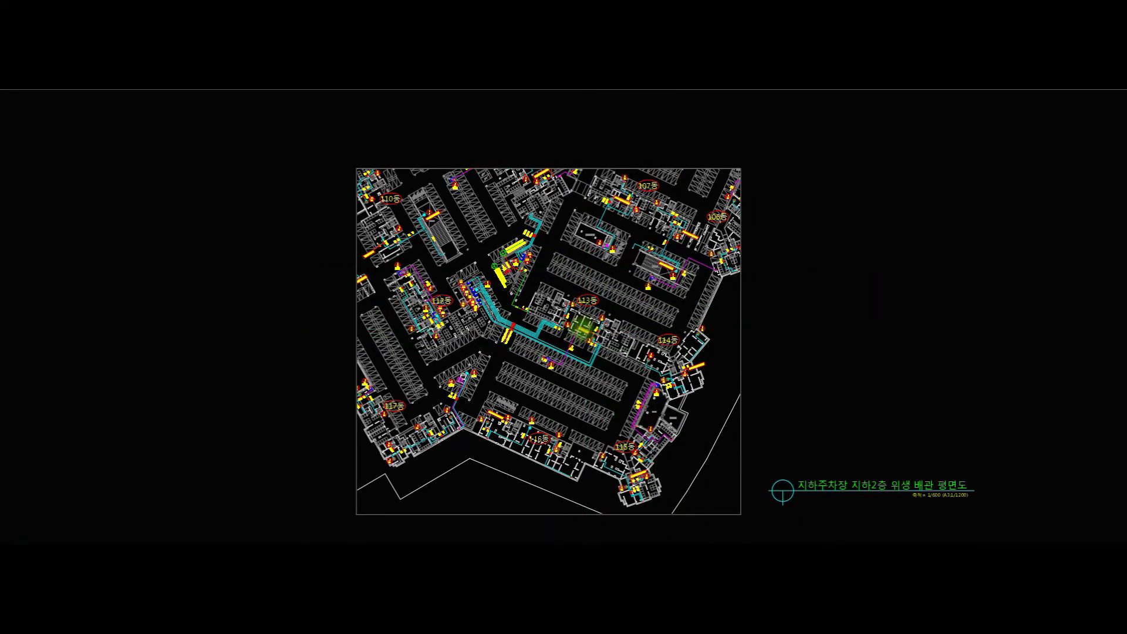
{"action": "scroll", "coordinate": [583, 328], "scroll_direction": "up", "scroll_amount": 4}
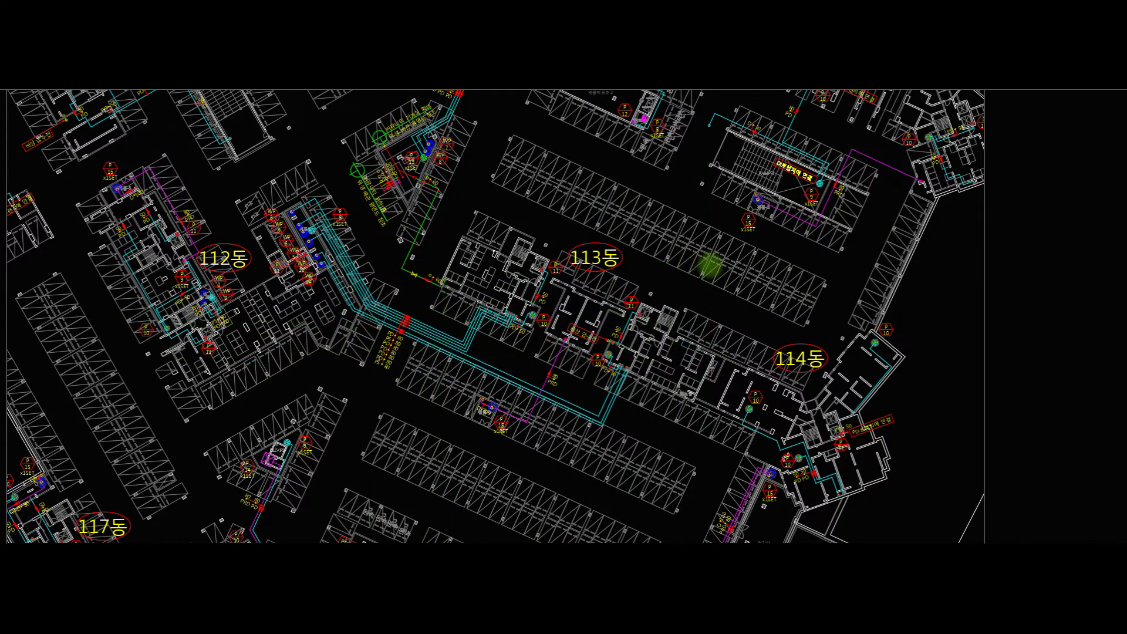
{"action": "scroll", "coordinate": [711, 266], "scroll_direction": "down", "scroll_amount": 4}
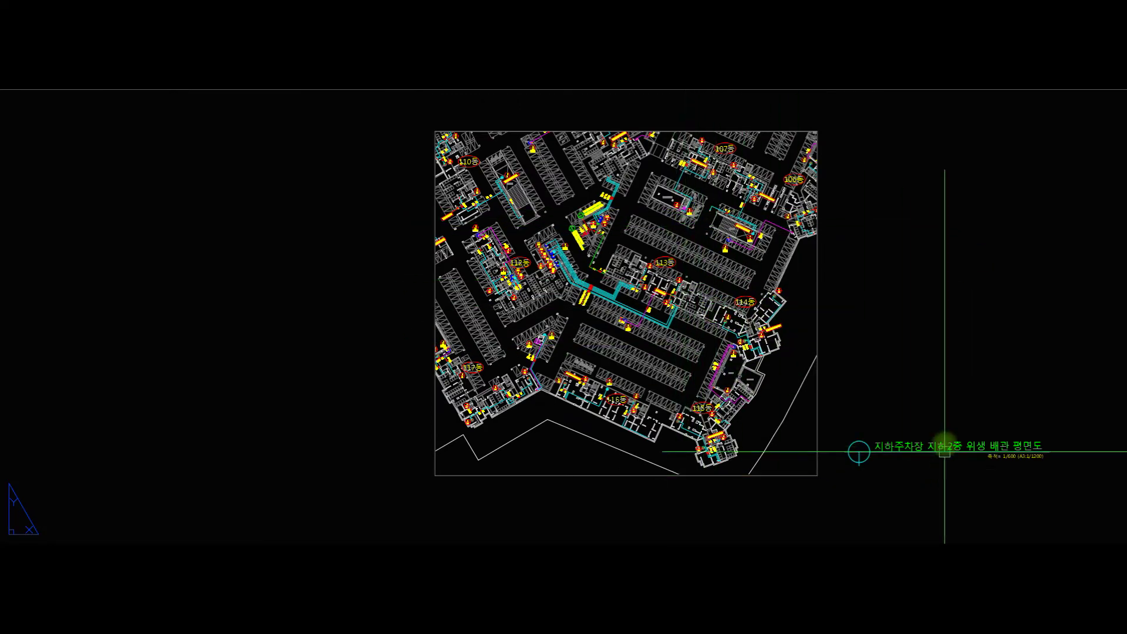
Examine the basement level 1 parking sanitary piping plan (지하주차장 지하1층), following the mains around buildings 112, 113 and 114
{"action": "scroll", "coordinate": [742, 482], "scroll_direction": "down", "scroll_amount": 2}
{"action": "left_click_drag", "start_coordinate": [738, 468], "coordinate": [717, 231]}
{"action": "scroll", "coordinate": [697, 461], "scroll_direction": "down", "scroll_amount": 2}
{"action": "middle_click_drag", "start_coordinate": [695, 440], "coordinate": [706, 240]}
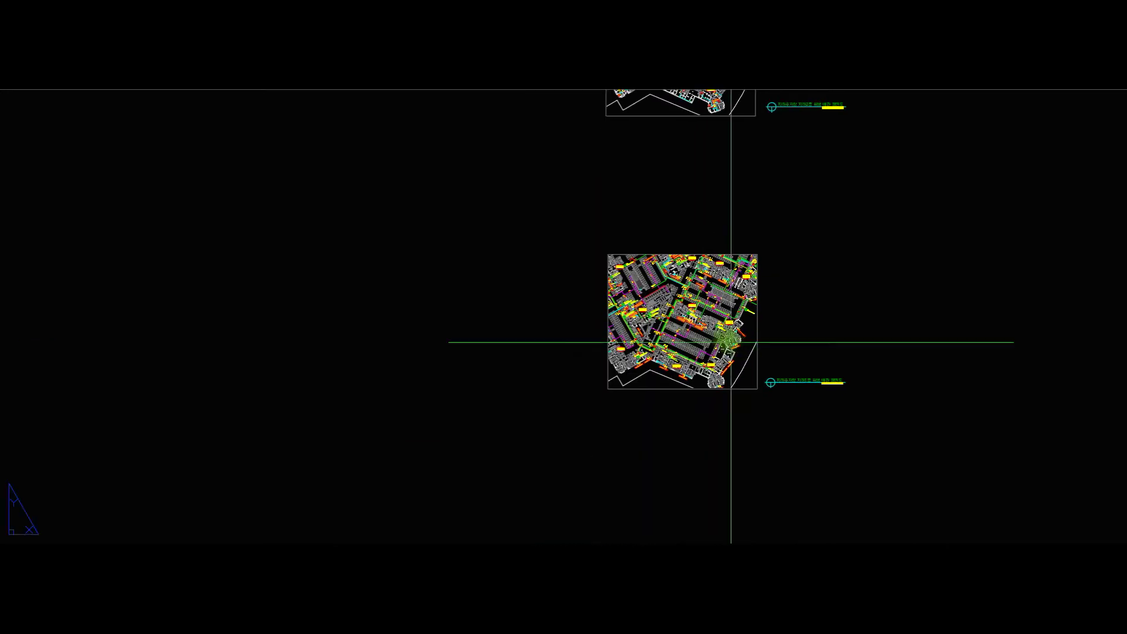
{"action": "scroll", "coordinate": [696, 325], "scroll_direction": "up", "scroll_amount": 2}
{"action": "scroll", "coordinate": [661, 274], "scroll_direction": "up", "scroll_amount": 2}
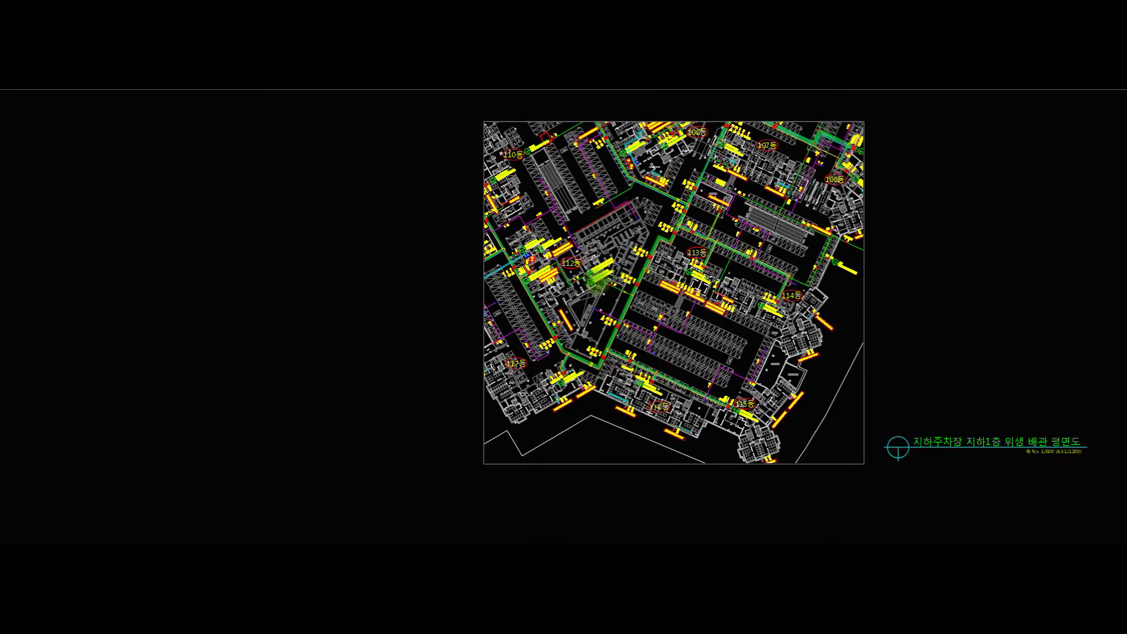
{"action": "scroll", "coordinate": [642, 289], "scroll_direction": "up", "scroll_amount": 2}
{"action": "scroll", "coordinate": [642, 289], "scroll_direction": "up", "scroll_amount": 2}
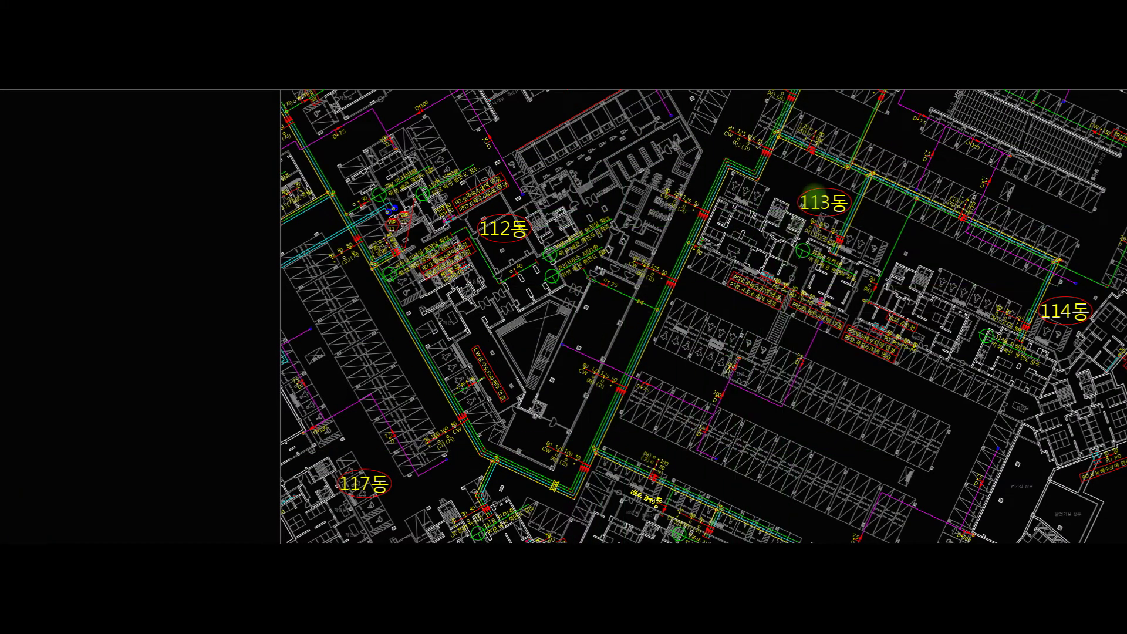
{"action": "scroll", "coordinate": [812, 193], "scroll_direction": "down", "scroll_amount": 2}
{"action": "middle_click_drag", "start_coordinate": [812, 193], "coordinate": [723, 249]}
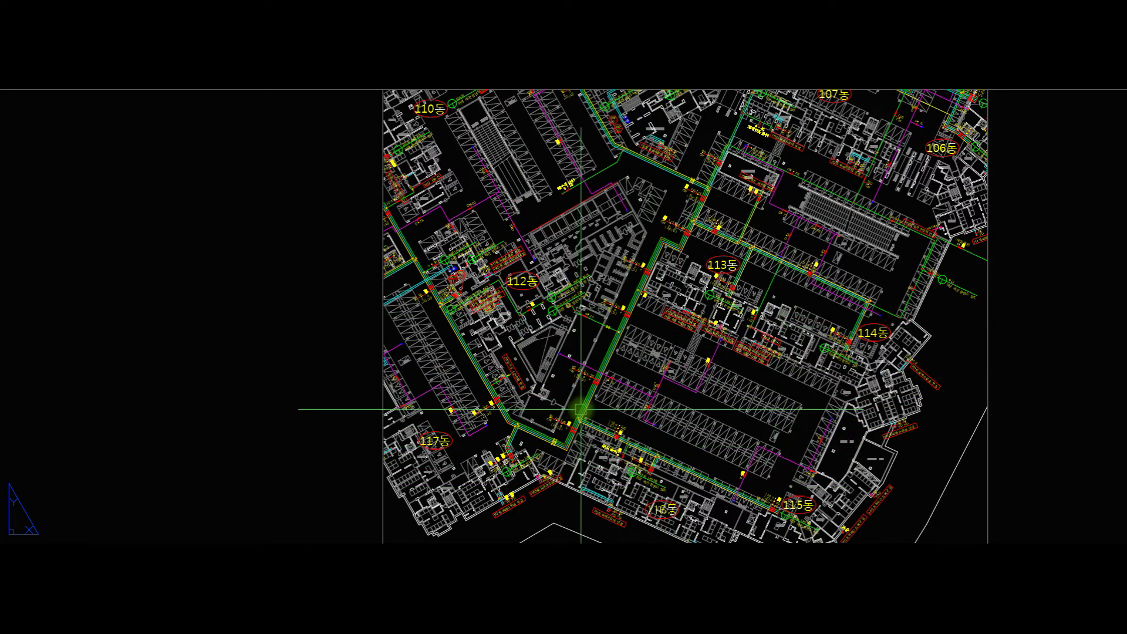
Trace the basement level 1 supply mains and their branches past buildings 112, 113, 115, 116 and 117
{"action": "middle_click_drag", "start_coordinate": [654, 288], "coordinate": [663, 326]}
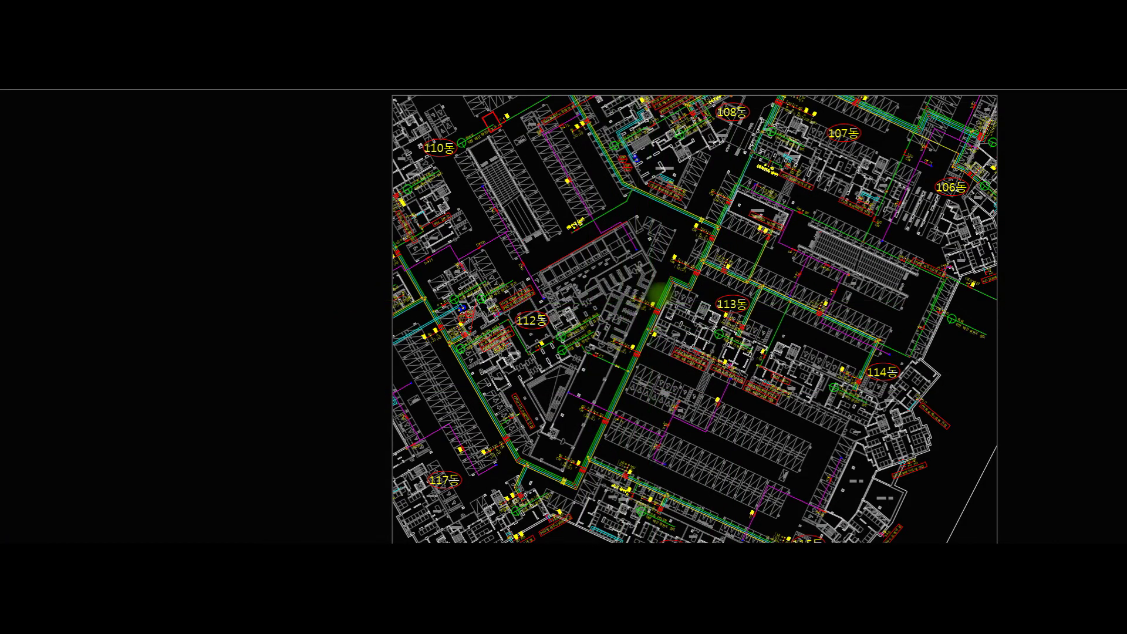
{"action": "scroll", "coordinate": [660, 292], "scroll_direction": "up", "scroll_amount": 5}
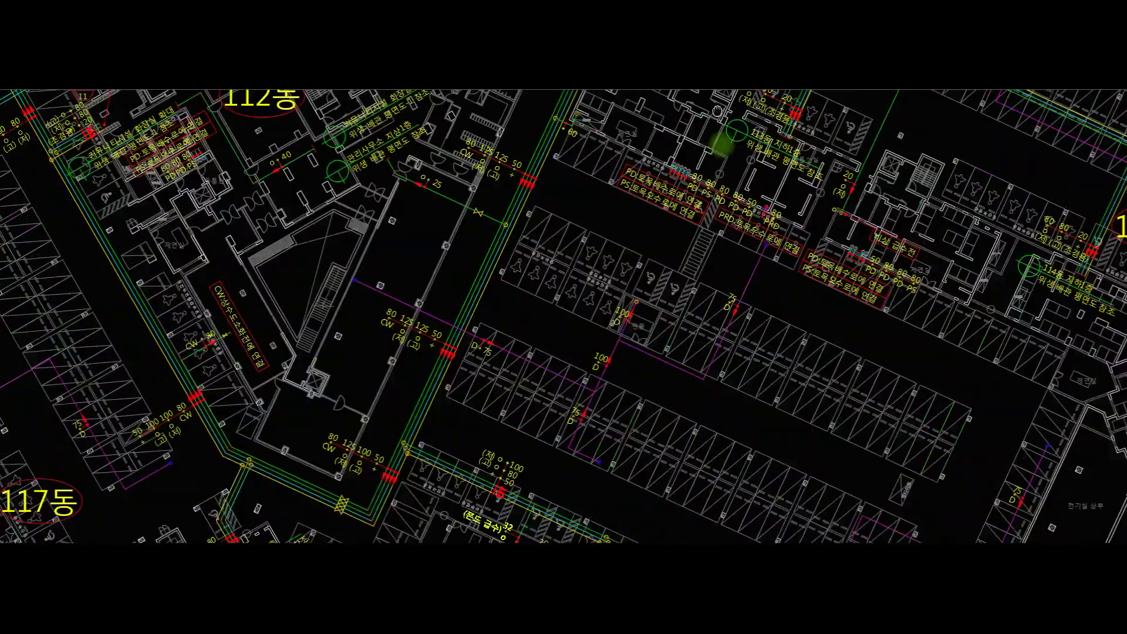
{"action": "middle_click_drag", "start_coordinate": [798, 438], "coordinate": [787, 397]}
{"action": "scroll", "coordinate": [848, 125], "scroll_direction": "down", "scroll_amount": 3}
{"action": "middle_click_drag", "start_coordinate": [950, 511], "coordinate": [963, 382]}
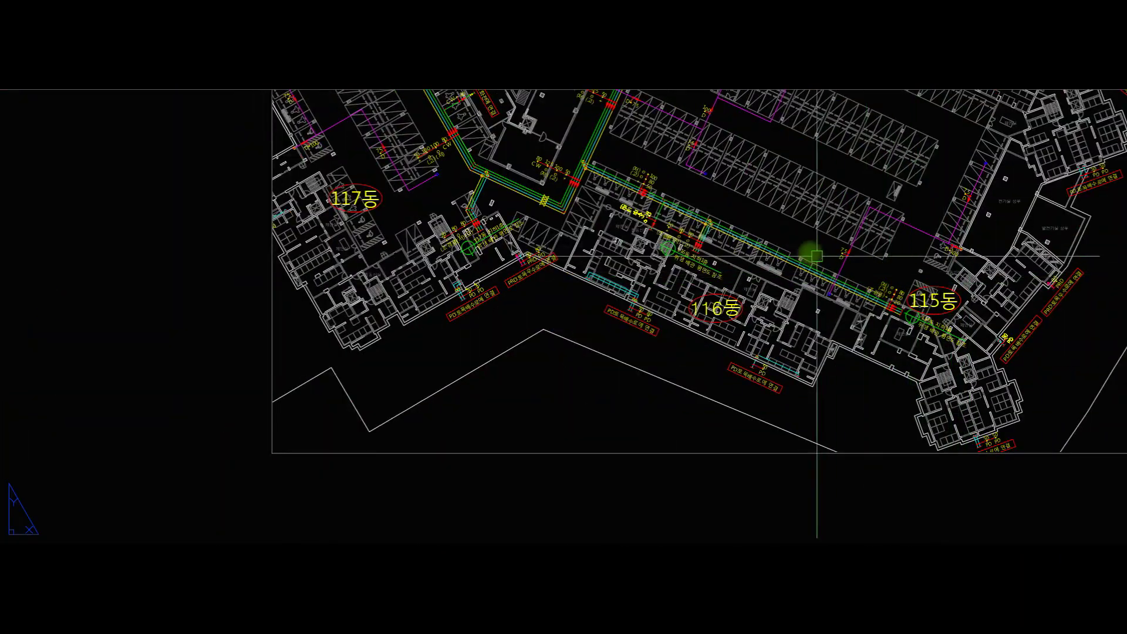
{"action": "middle_click_drag", "start_coordinate": [817, 256], "coordinate": [705, 446]}
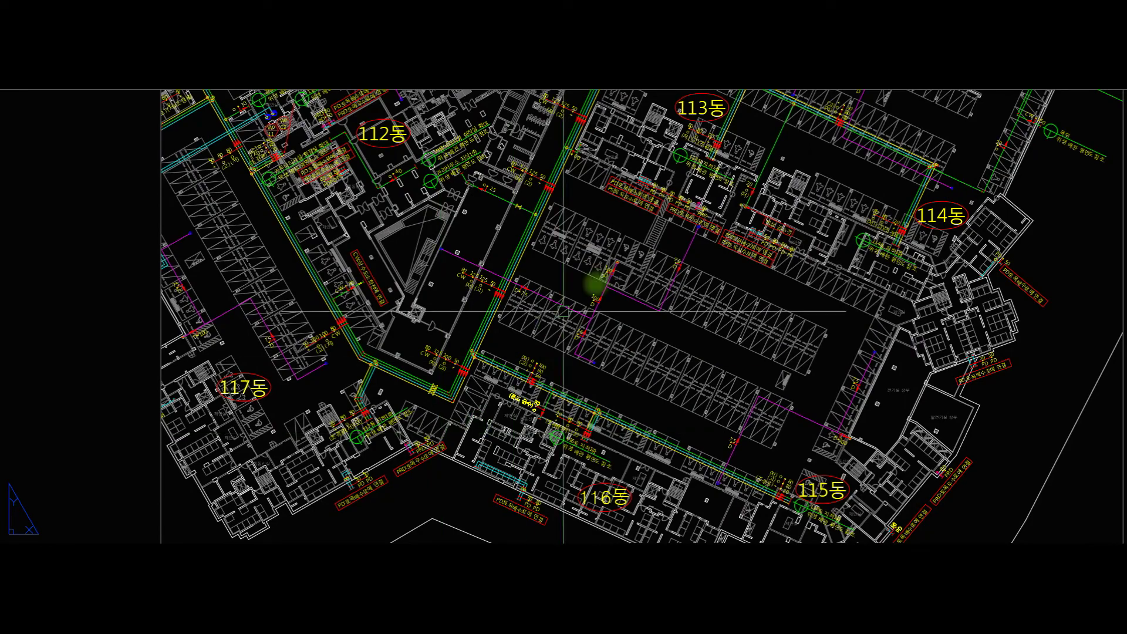
{"action": "mouse_move", "coordinate": [615, 270]}
{"action": "middle_mouse_down"}
{"action": "mouse_move", "coordinate": [615, 329]}
{"action": "mouse_move", "coordinate": [635, 381]}
{"action": "mouse_move", "coordinate": [557, 472]}
{"action": "middle_mouse_up"}
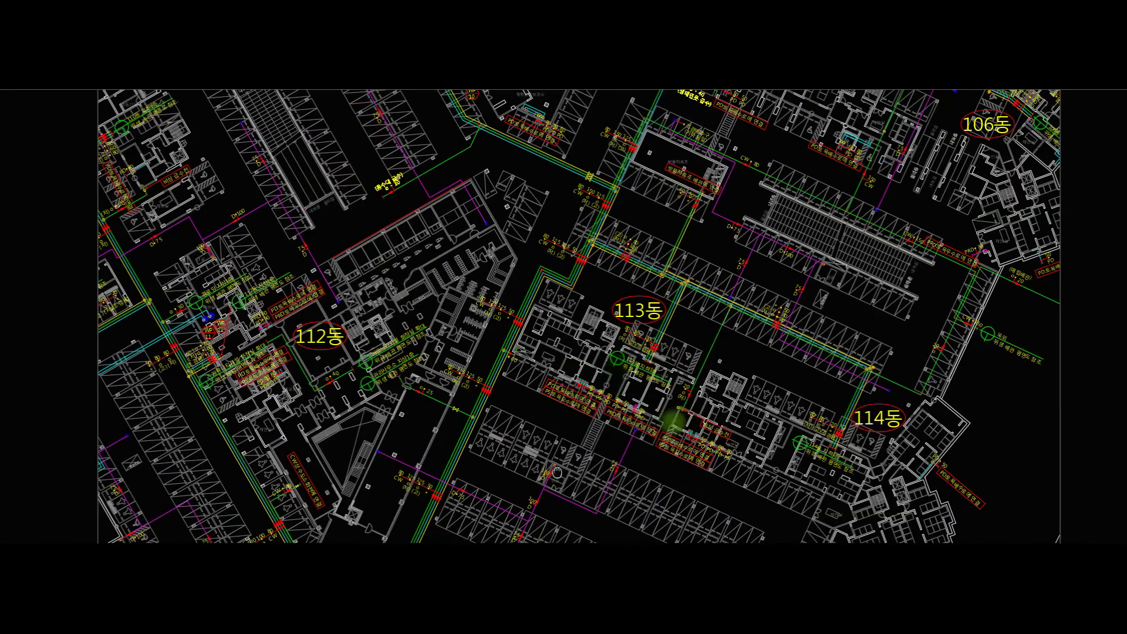
Inspect the 75 and 100 parking drain pipes beside the area above the electrical room (전기실 상부) on basement level 1
{"action": "mouse_move", "coordinate": [808, 362]}
{"action": "middle_mouse_down"}
{"action": "mouse_move", "coordinate": [817, 294]}
{"action": "mouse_move", "coordinate": [794, 112]}
{"action": "middle_mouse_up"}
{"action": "middle_click_drag", "start_coordinate": [848, 344], "coordinate": [869, 245]}
{"action": "scroll", "coordinate": [839, 207], "scroll_direction": "up", "scroll_amount": 5}
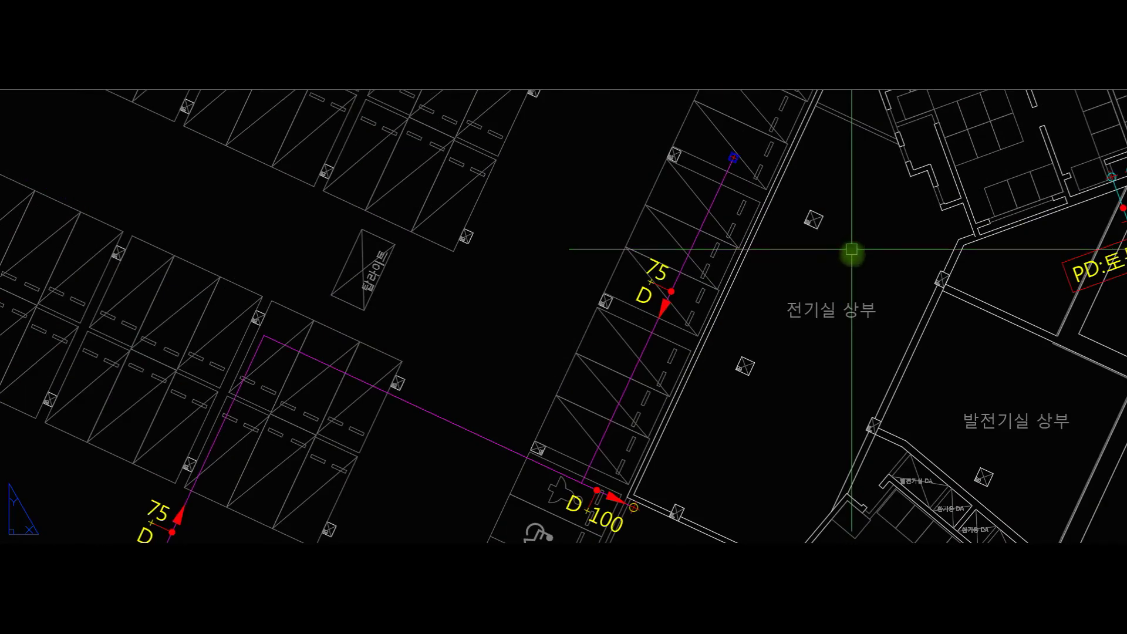
{"action": "scroll", "coordinate": [825, 330], "scroll_direction": "down", "scroll_amount": 6}
{"action": "middle_click_drag", "start_coordinate": [846, 392], "coordinate": [899, 496]}
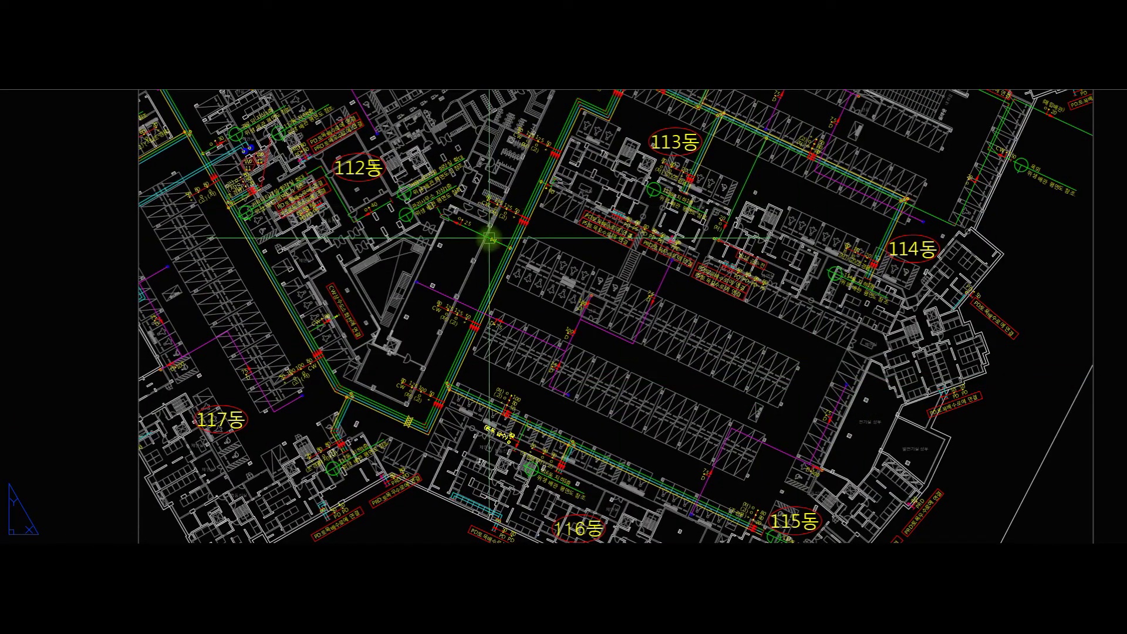
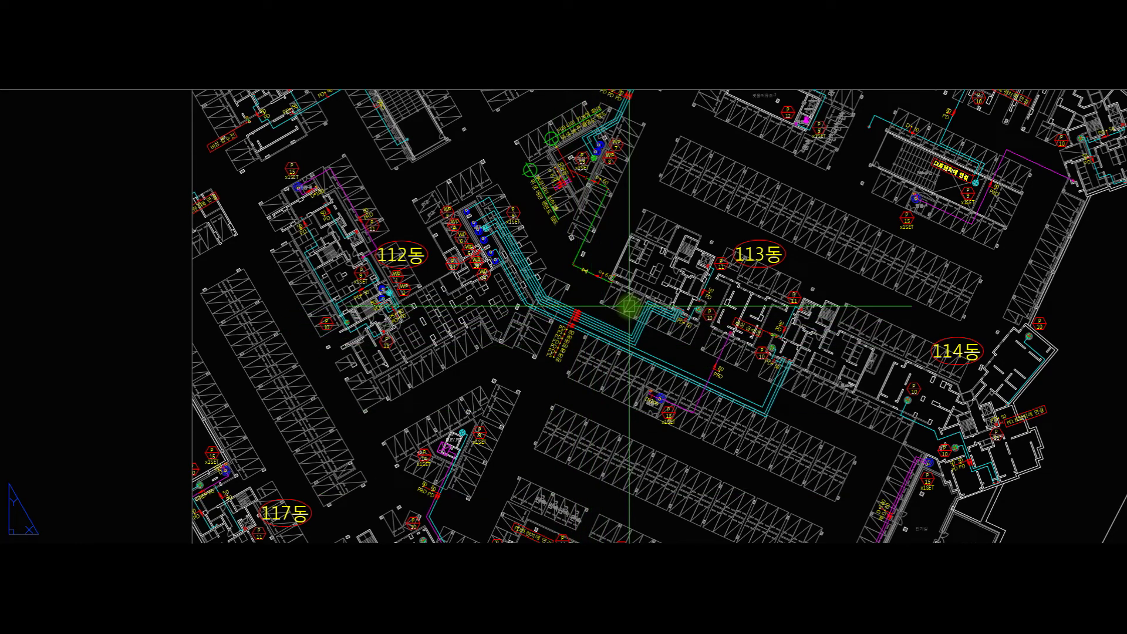
Compare the basement level 2 parking piping plan (지하2층) around buildings 112 to 117 with the basement level 1 plan
{"action": "middle_click_drag", "start_coordinate": [911, 431], "coordinate": [919, 223]}
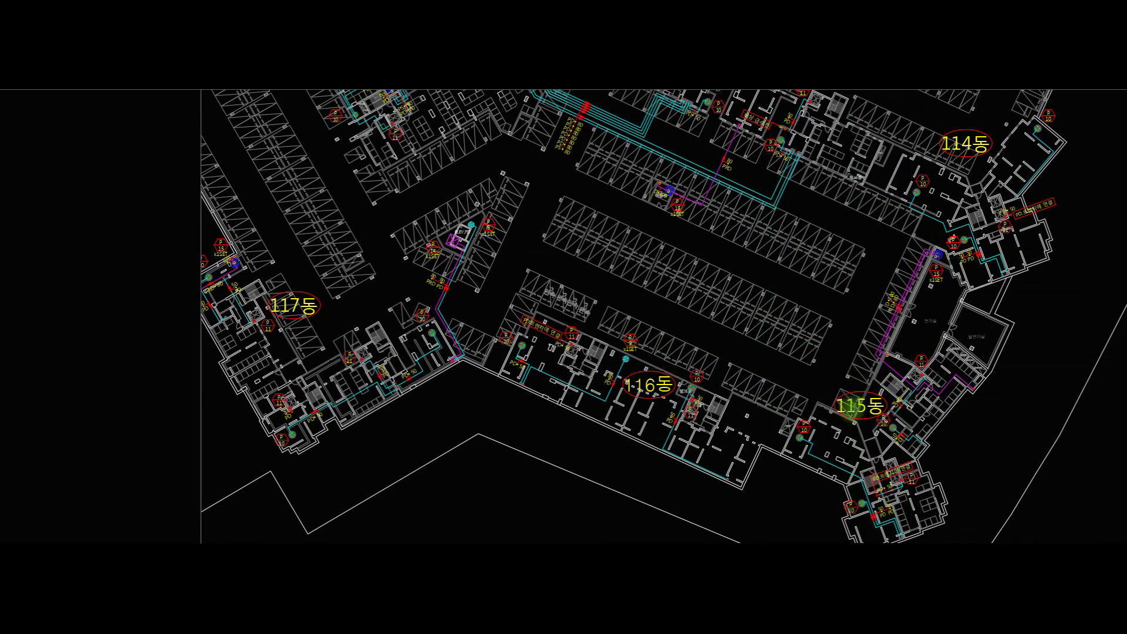
{"action": "scroll", "coordinate": [852, 405], "scroll_direction": "down", "scroll_amount": 2}
{"action": "middle_click_drag", "start_coordinate": [860, 413], "coordinate": [858, 69]}
{"action": "middle_click_drag", "start_coordinate": [845, 501], "coordinate": [845, 253]}
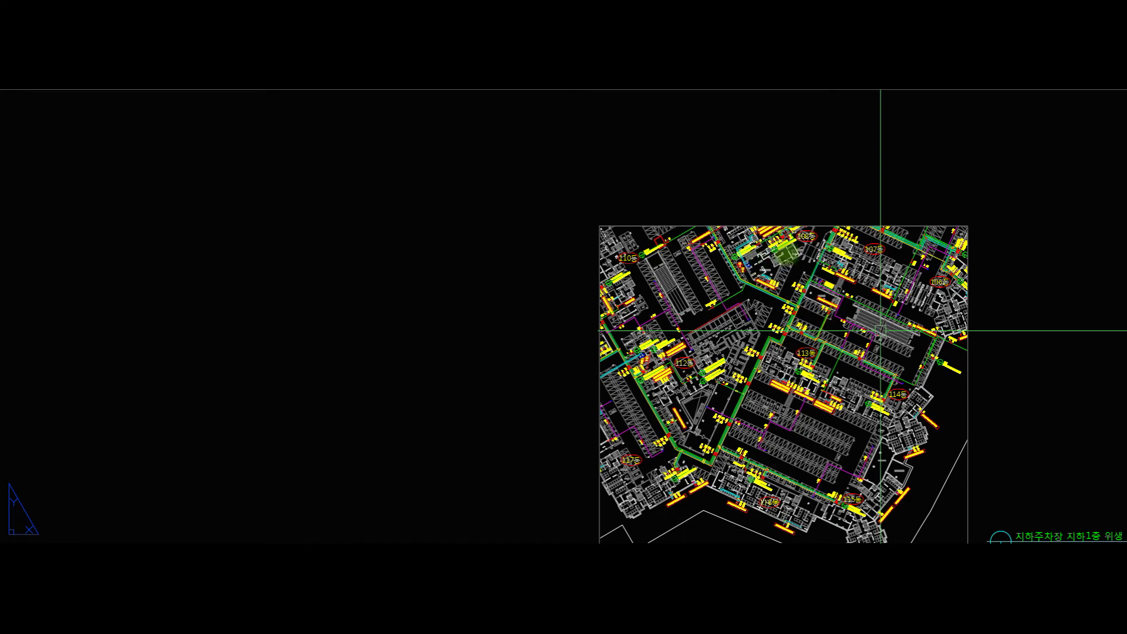
{"action": "middle_click_drag", "start_coordinate": [937, 124], "coordinate": [854, 186]}
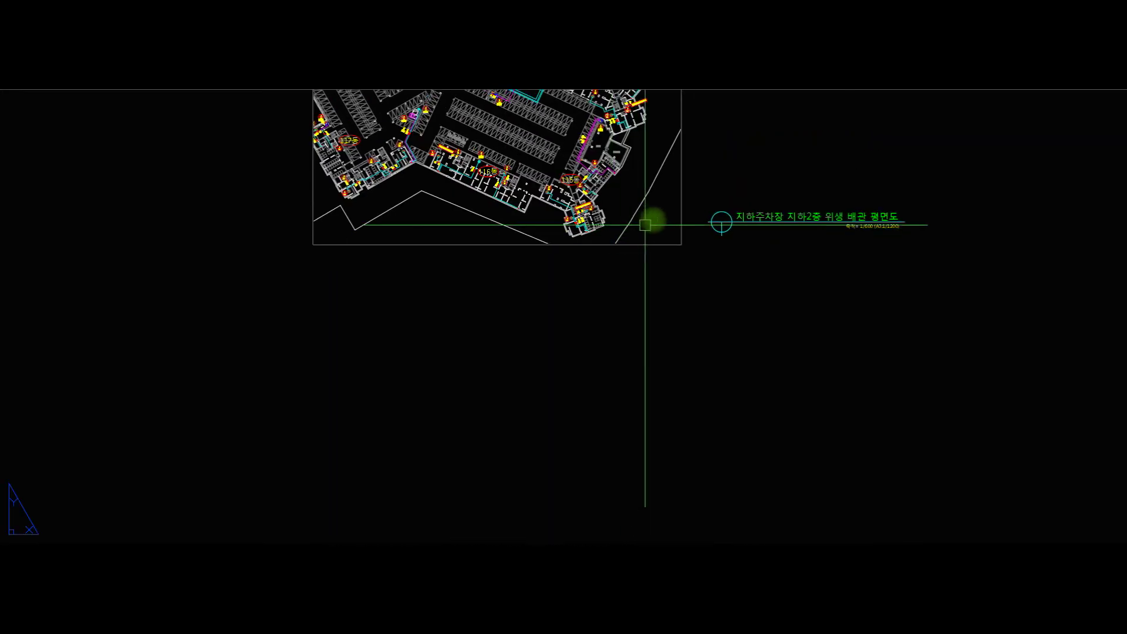
{"action": "middle_click_drag", "start_coordinate": [646, 219], "coordinate": [720, 368]}
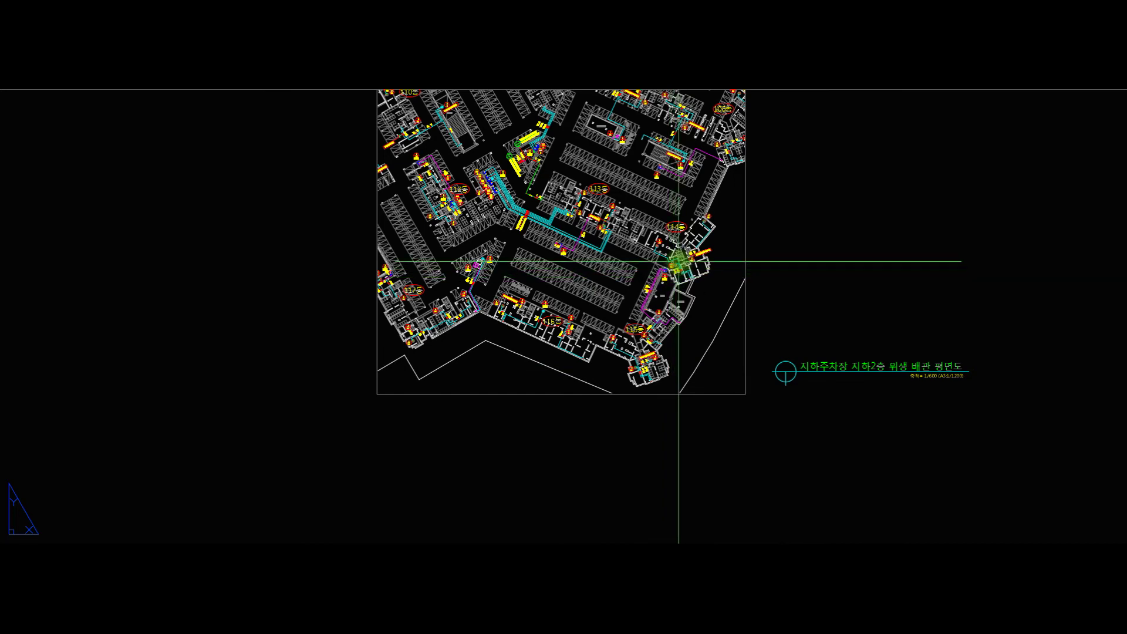
{"action": "scroll", "coordinate": [628, 216], "scroll_direction": "down", "scroll_amount": 3}
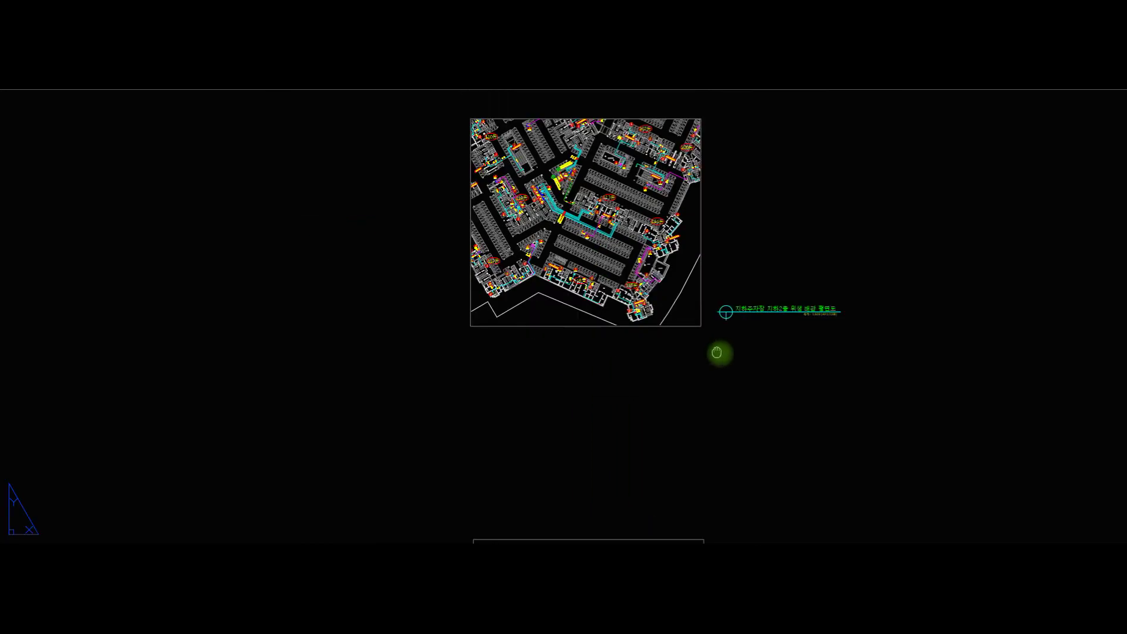
{"action": "middle_click_drag", "start_coordinate": [717, 352], "coordinate": [720, 350]}
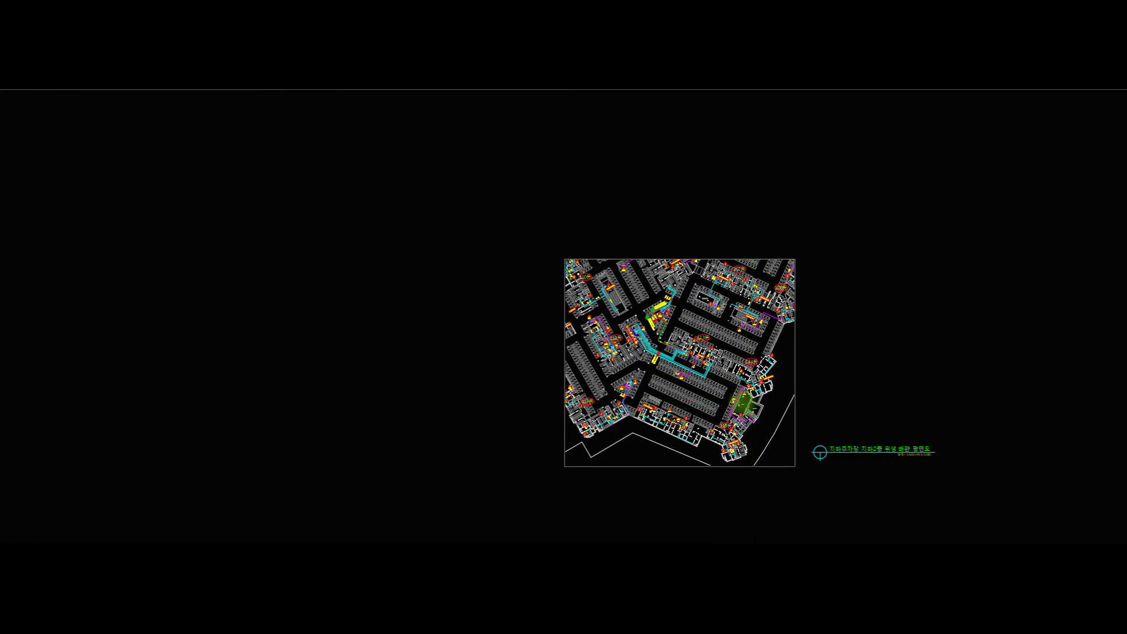
Inspect the D 100 and PRD 80 drain pipes beside the electrical room (전기실) on basement level 2, following them toward building 115
{"action": "scroll", "coordinate": [742, 413], "scroll_direction": "up", "scroll_amount": 4}
{"action": "scroll", "coordinate": [743, 412], "scroll_direction": "up", "scroll_amount": 5}
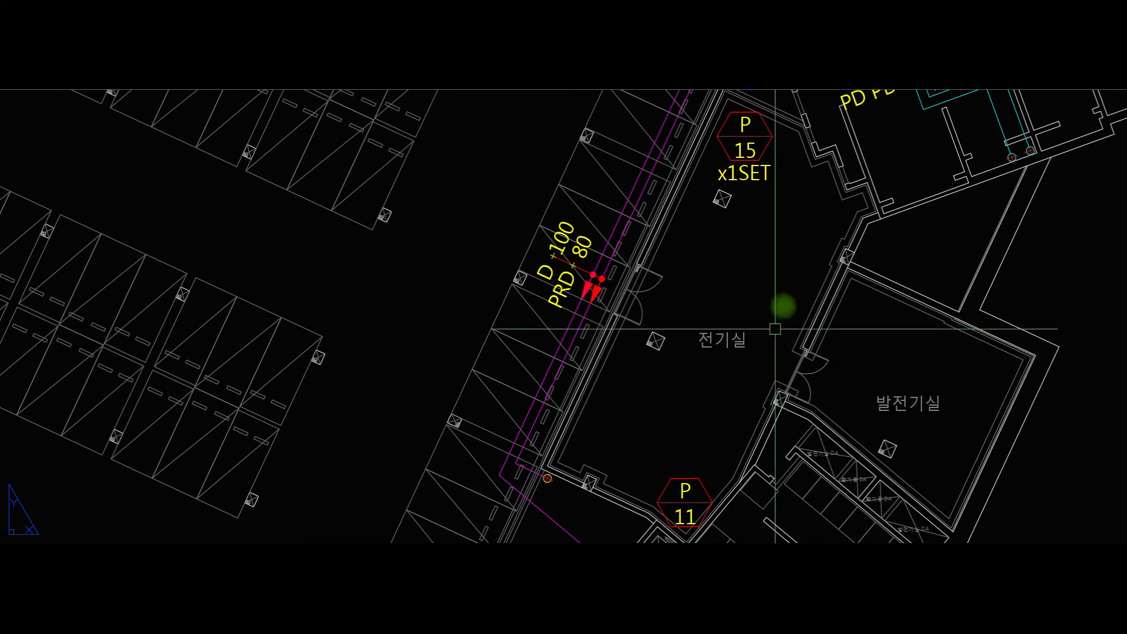
{"action": "scroll", "coordinate": [666, 400], "scroll_direction": "down", "scroll_amount": 2}
{"action": "middle_click_drag", "start_coordinate": [667, 395], "coordinate": [795, 309]}
{"action": "scroll", "coordinate": [798, 305], "scroll_direction": "down", "scroll_amount": 2}
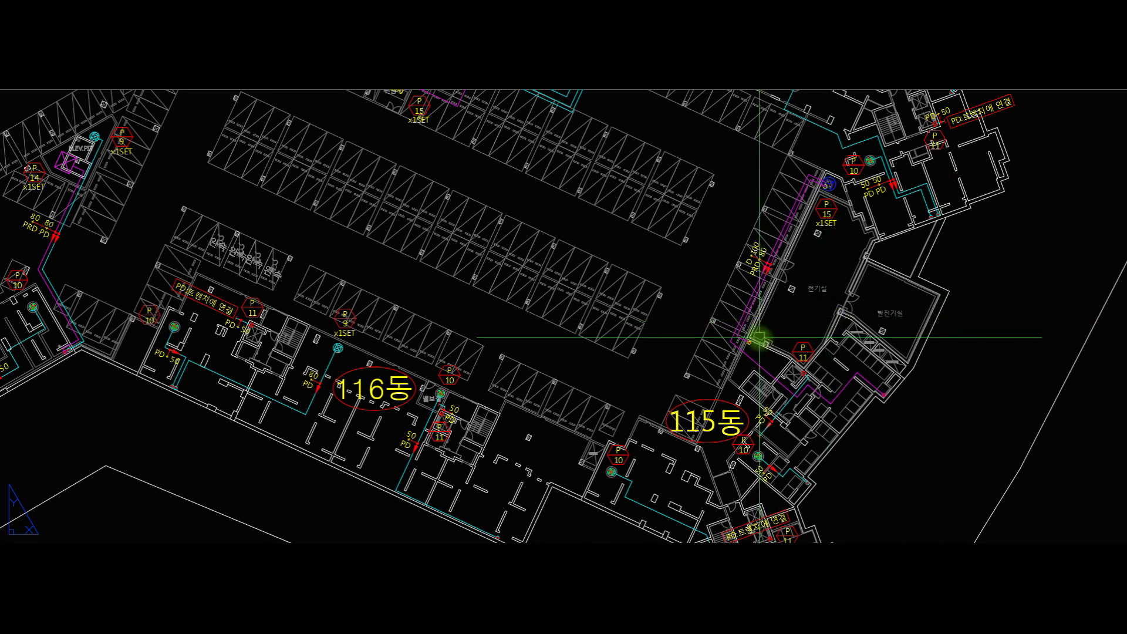
Review the overall basement level 2 parking piping plan, and go to the basement level 1 plan (지하주차장 지하1층 위생 배관 평면도)
{"action": "scroll", "coordinate": [781, 289], "scroll_direction": "down", "scroll_amount": 5}
{"action": "middle_click_drag", "start_coordinate": [767, 254], "coordinate": [747, 403]}
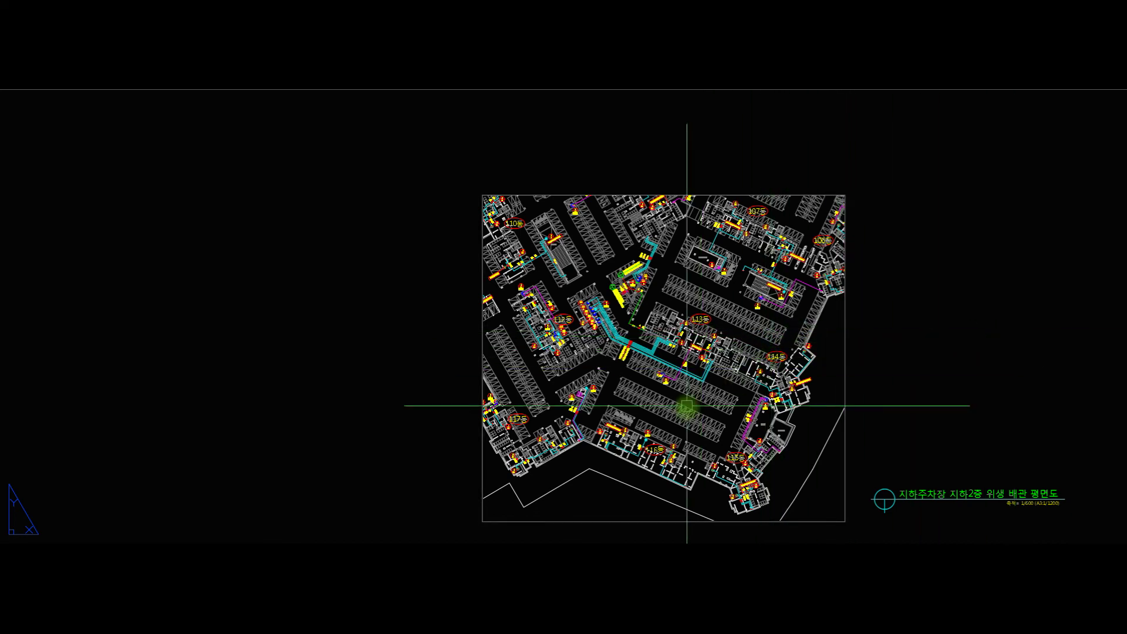
{"action": "middle_click_drag", "start_coordinate": [742, 374], "coordinate": [718, 242]}
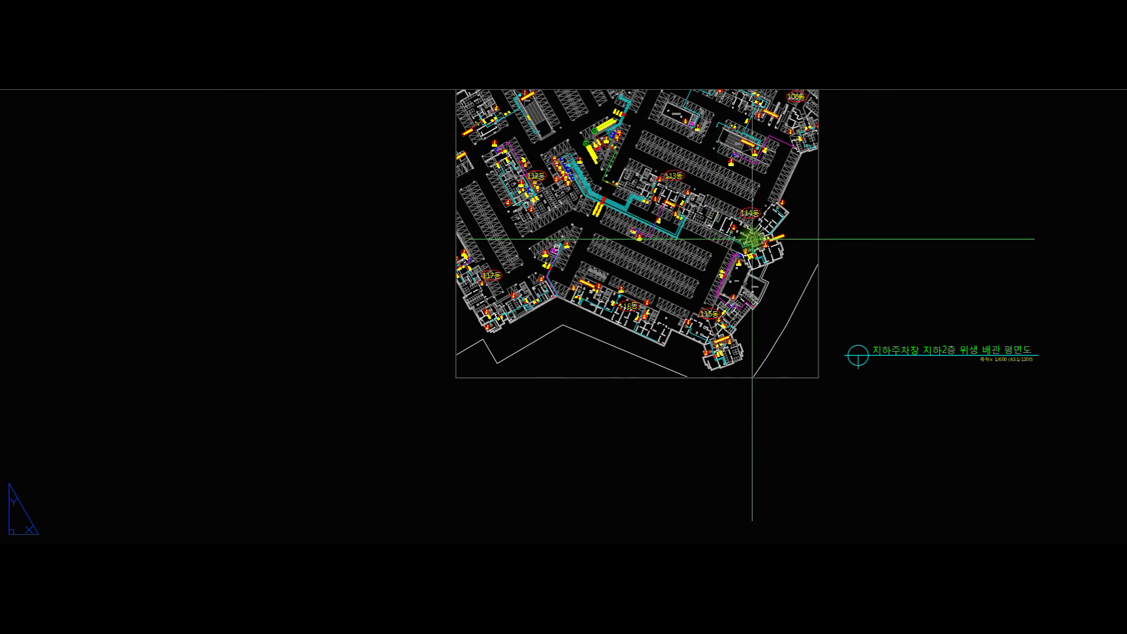
{"action": "middle_click_drag", "start_coordinate": [780, 461], "coordinate": [777, 307]}
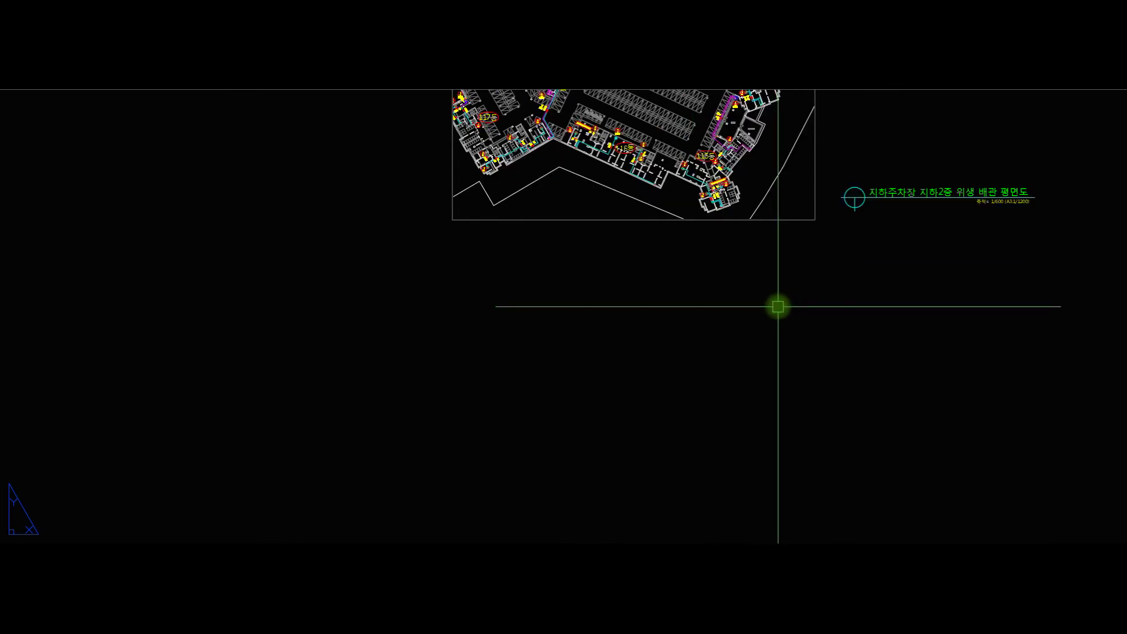
{"action": "middle_click_drag", "start_coordinate": [737, 425], "coordinate": [705, 167]}
{"action": "middle_click_drag", "start_coordinate": [722, 444], "coordinate": [719, 264]}
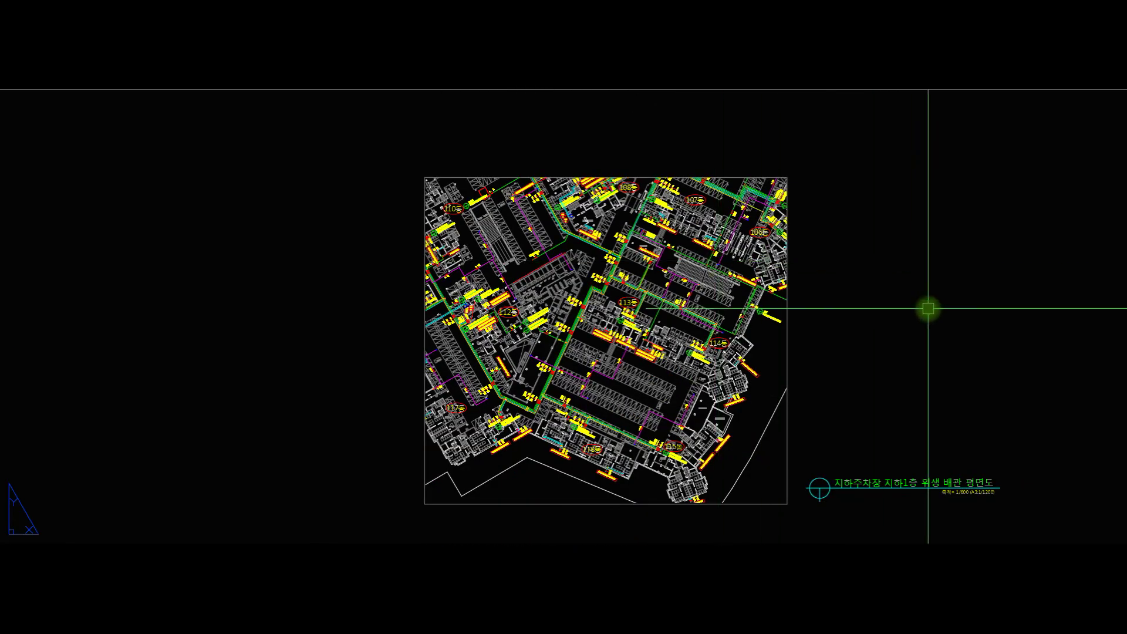